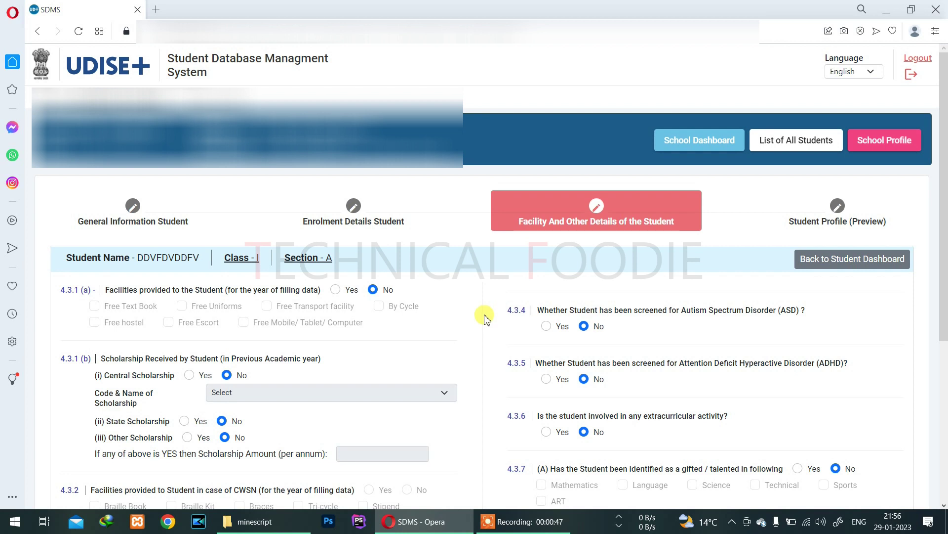
- Load the extension file from the minescript folder into the Opera browser
click(281, 525)
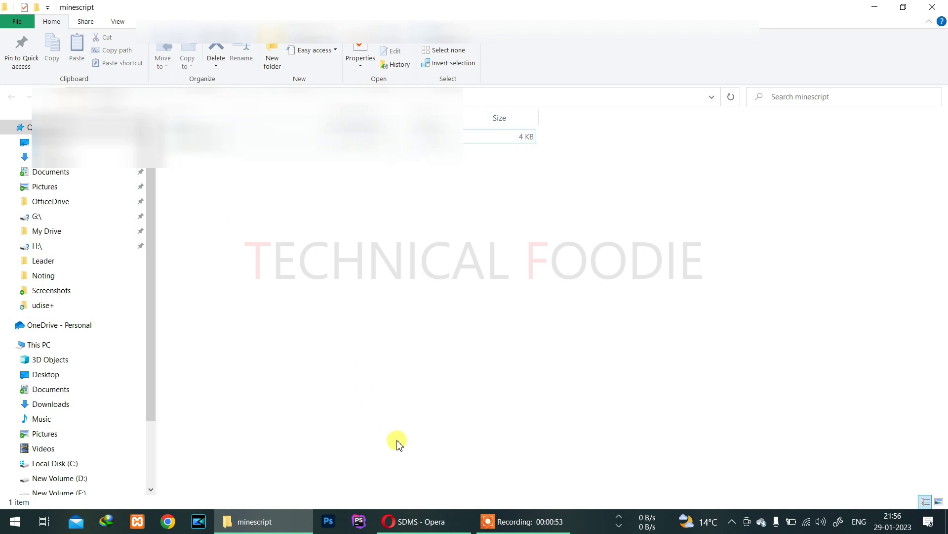
click(433, 524)
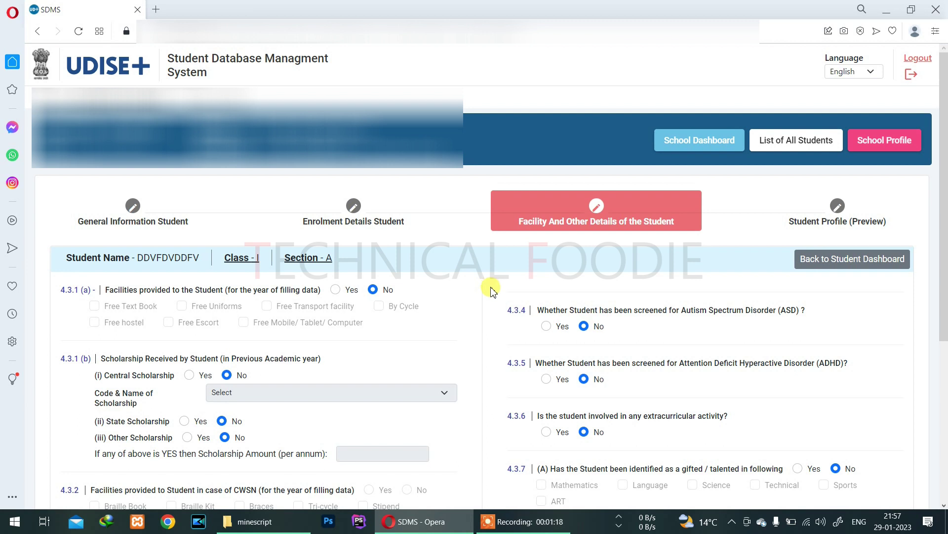
click(291, 523)
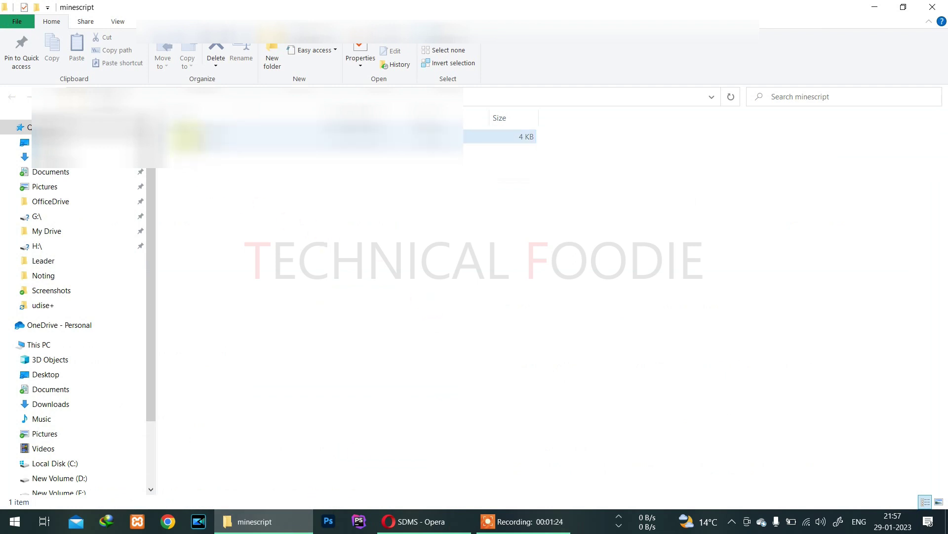
drag(190, 140, 485, 304)
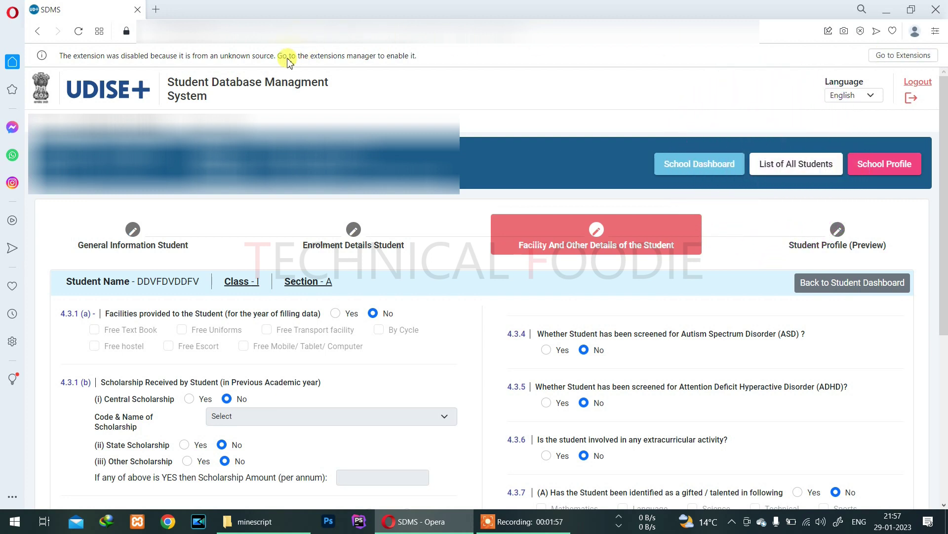
- Install the Technical Foodie Udise+ Default extension in the extensions manager, confirm the installation and dismiss the notice
click(900, 58)
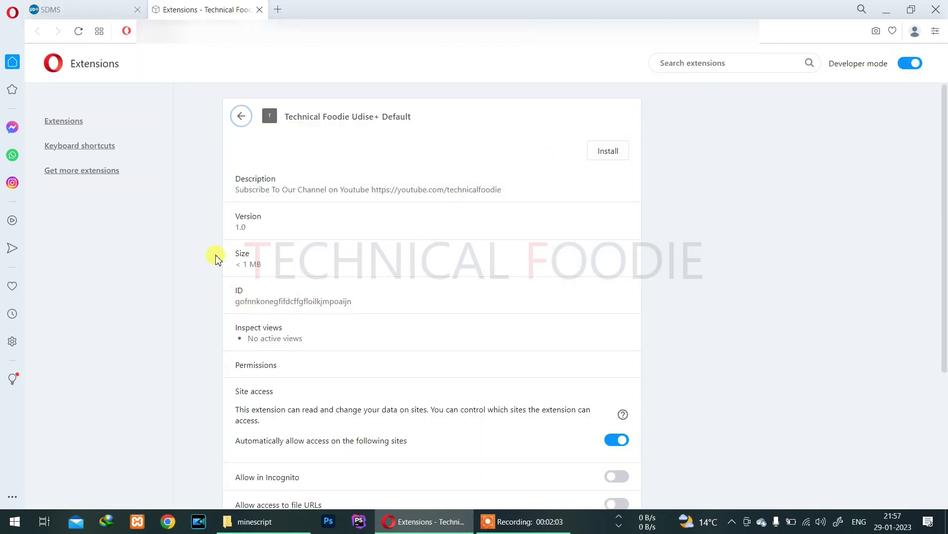
click(608, 151)
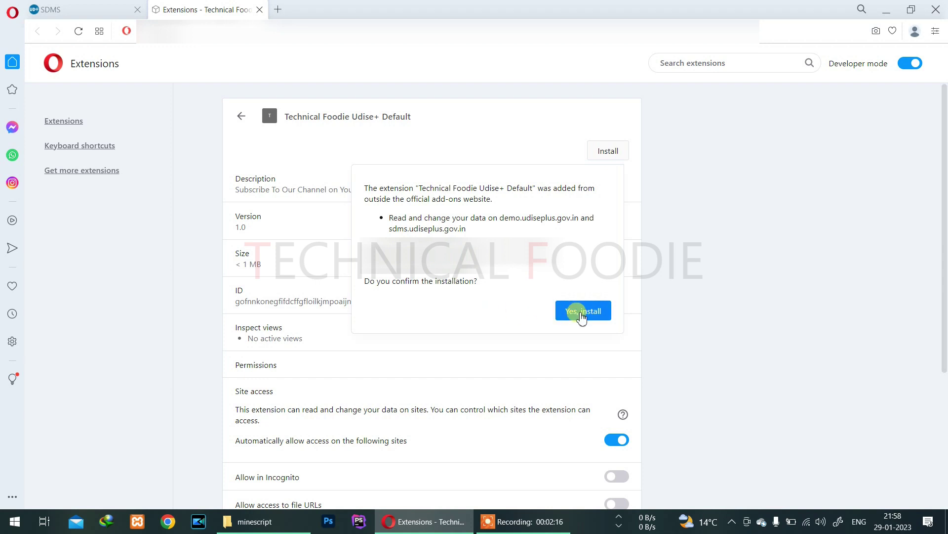
click(583, 311)
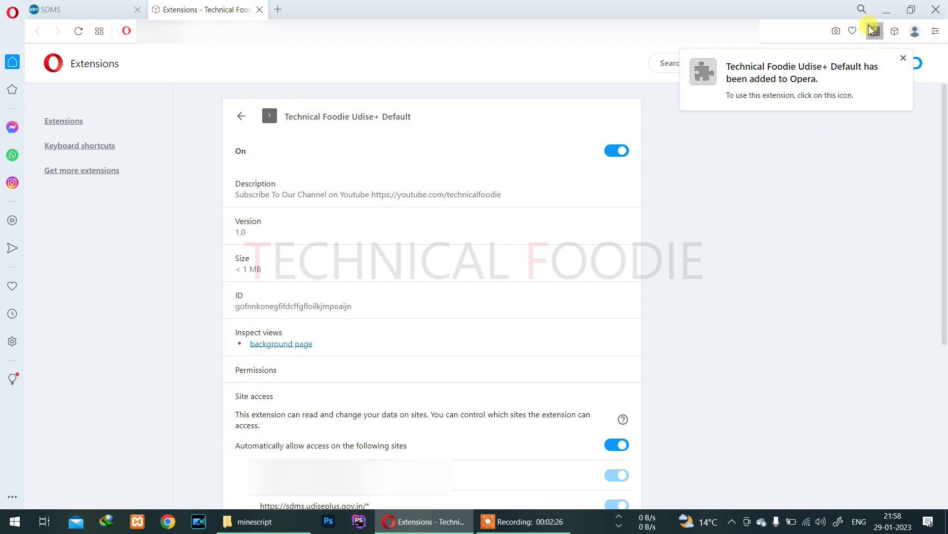
click(904, 58)
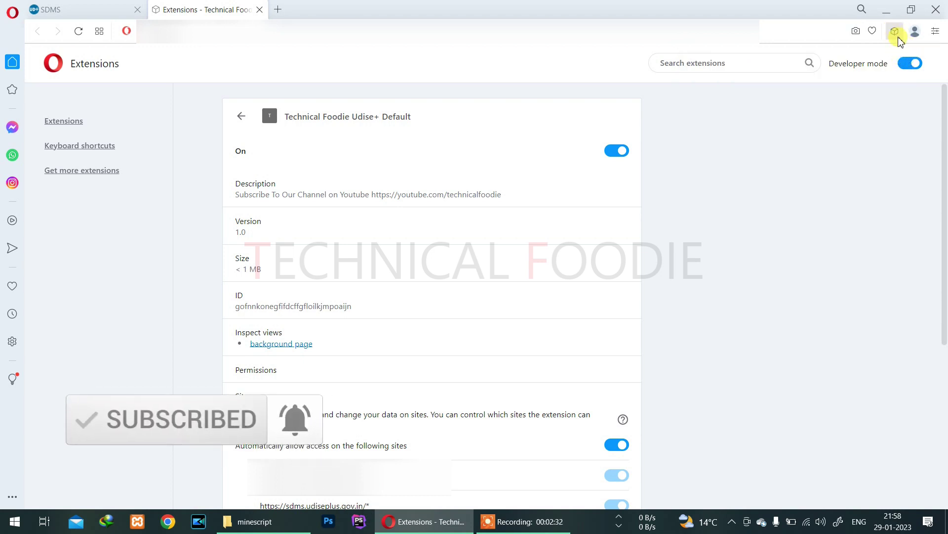
- Pin the Technical Foodie extension in the browser and reload the SDMS student page
click(893, 32)
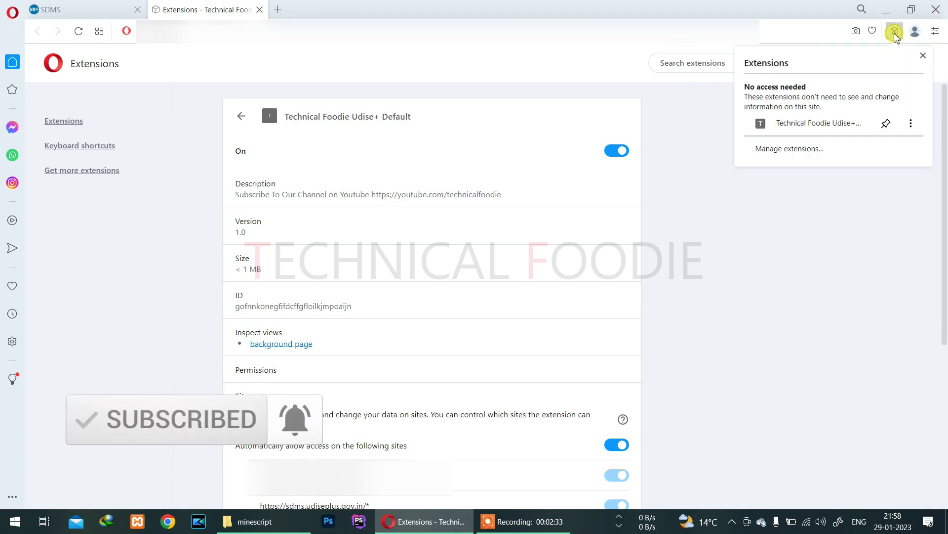
click(888, 125)
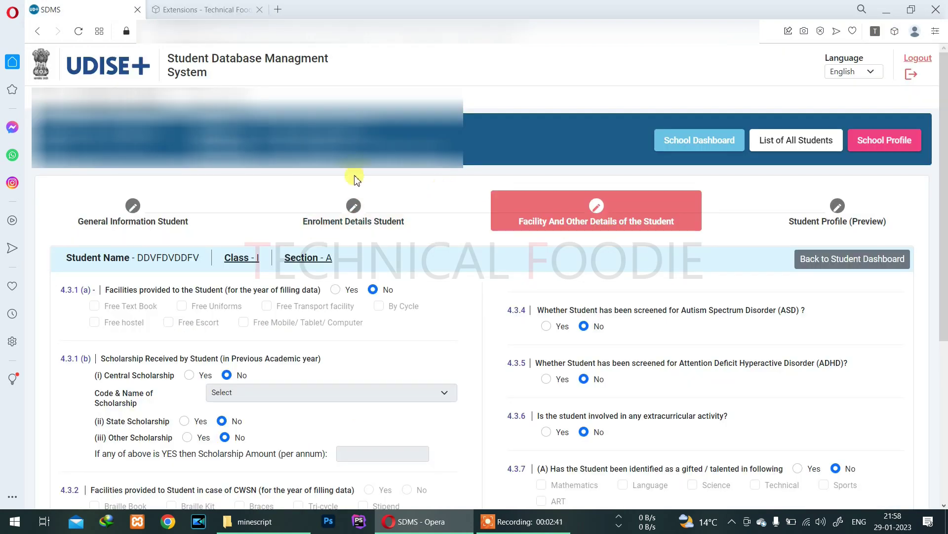
click(78, 32)
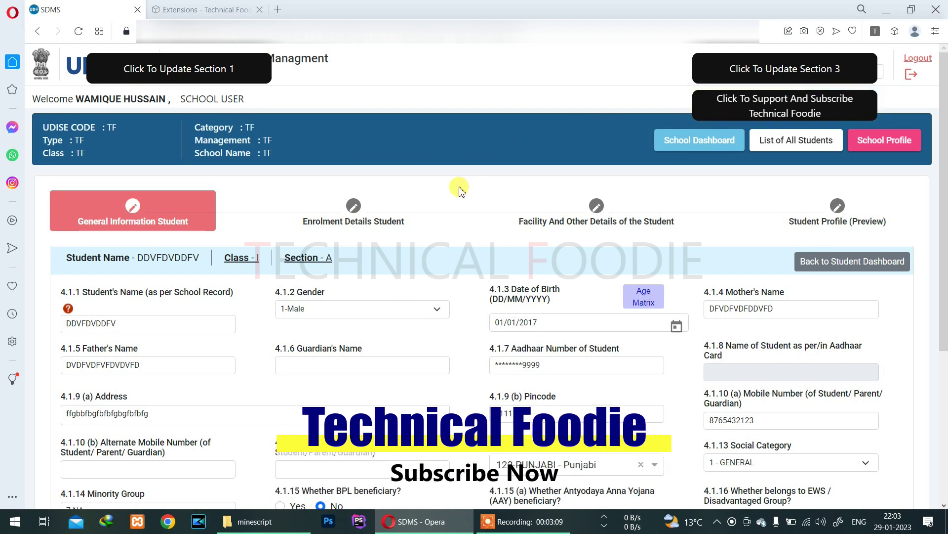
- Answer Yes to the BPL, CWSN, Antyodaya Anna Yojana, EWS and Out-of-School-Child questions, and No to Indian National
scroll(456, 210, down, 3)
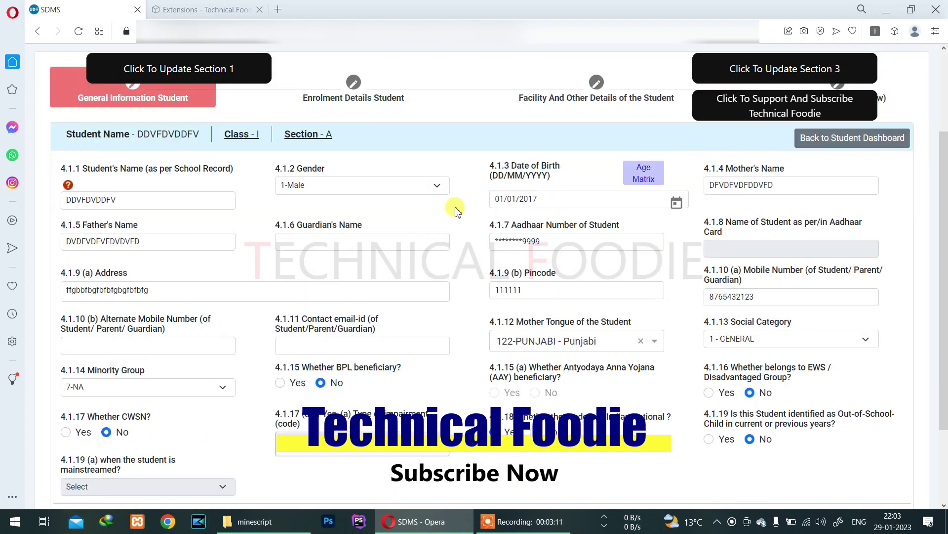
scroll(455, 210, down, 1)
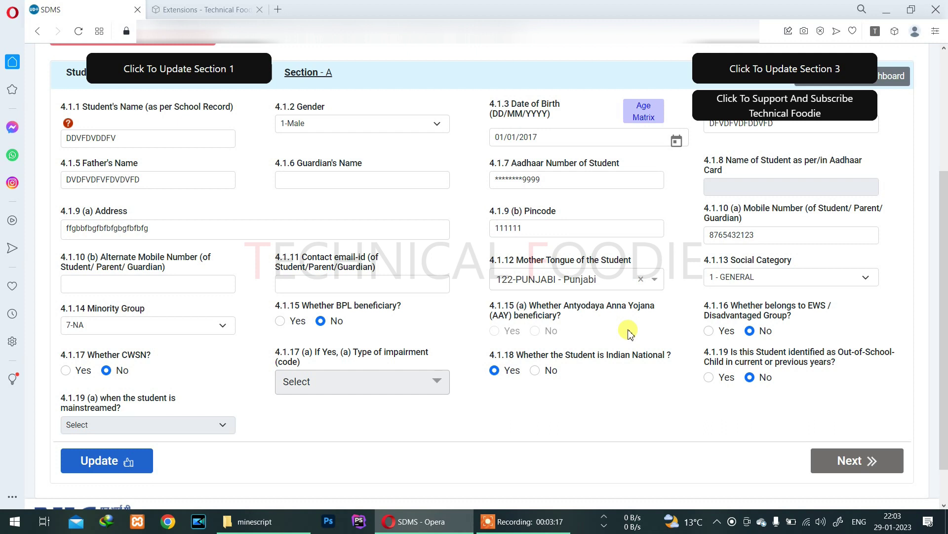
click(283, 322)
click(66, 371)
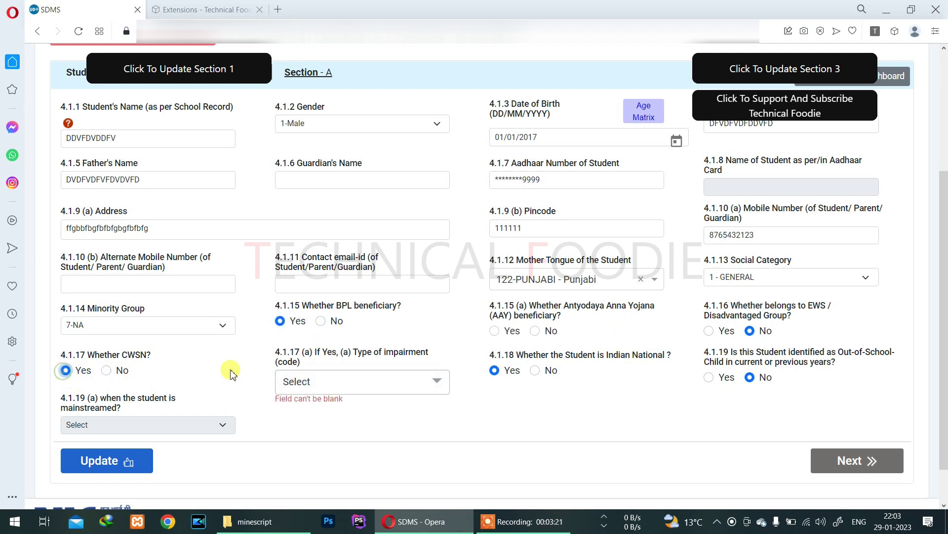
click(494, 331)
click(709, 330)
click(709, 377)
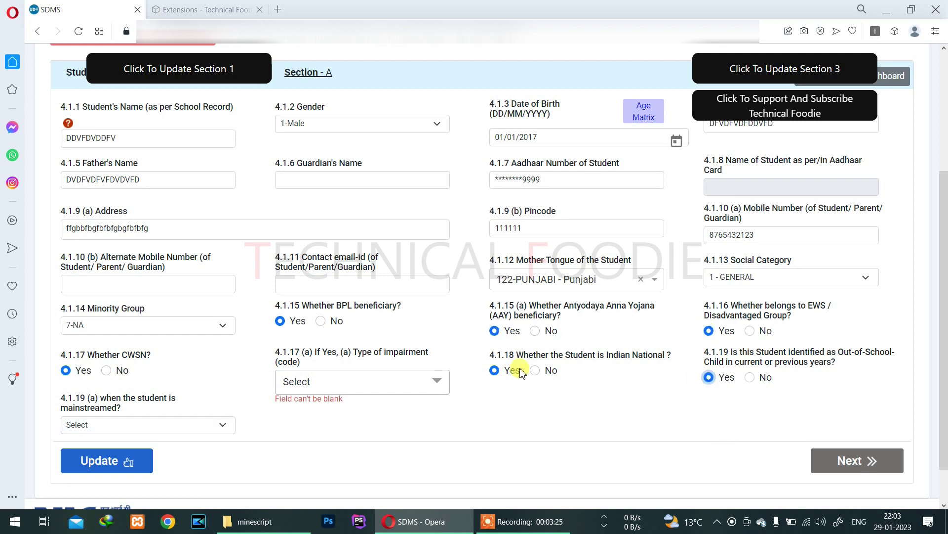
click(535, 370)
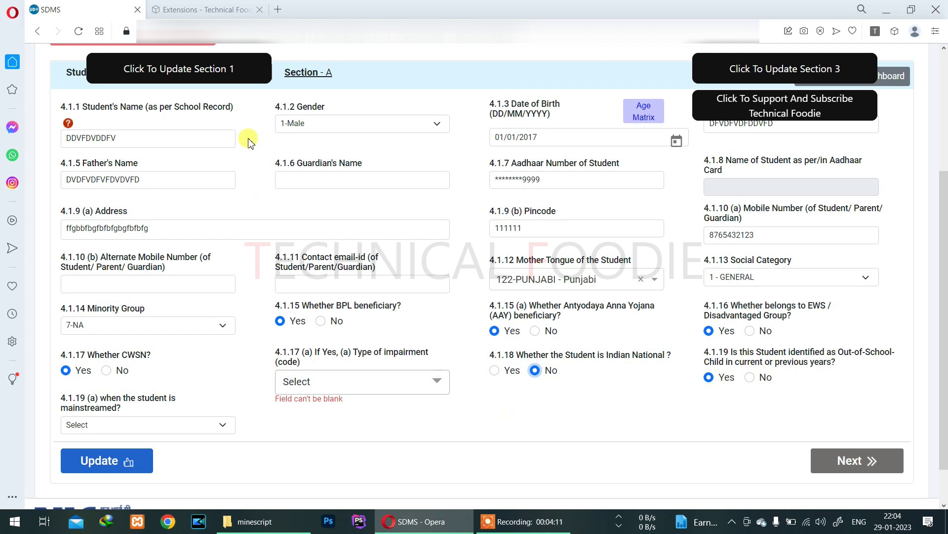
- Apply the extension's Section 1 defaults and try to update the general information, confirming the CWSN change
click(218, 75)
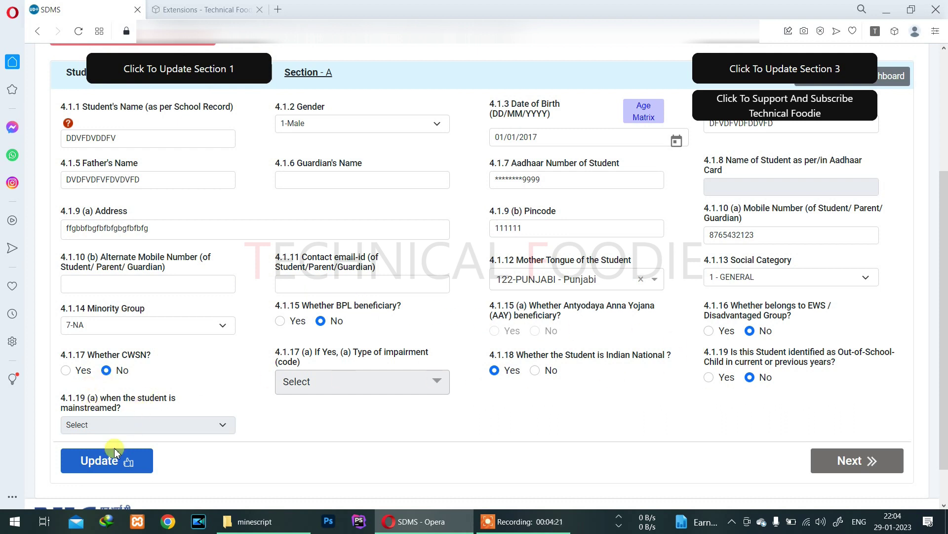
click(113, 473)
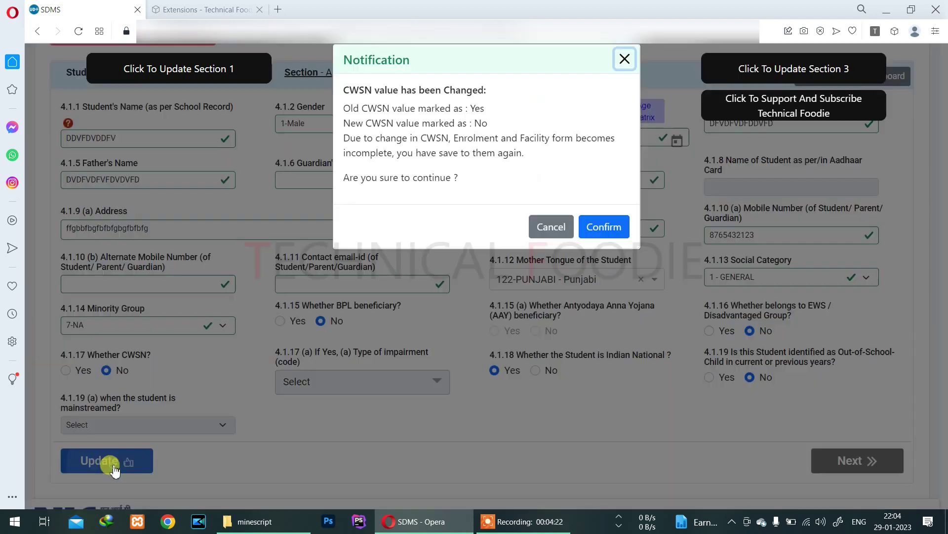
click(602, 228)
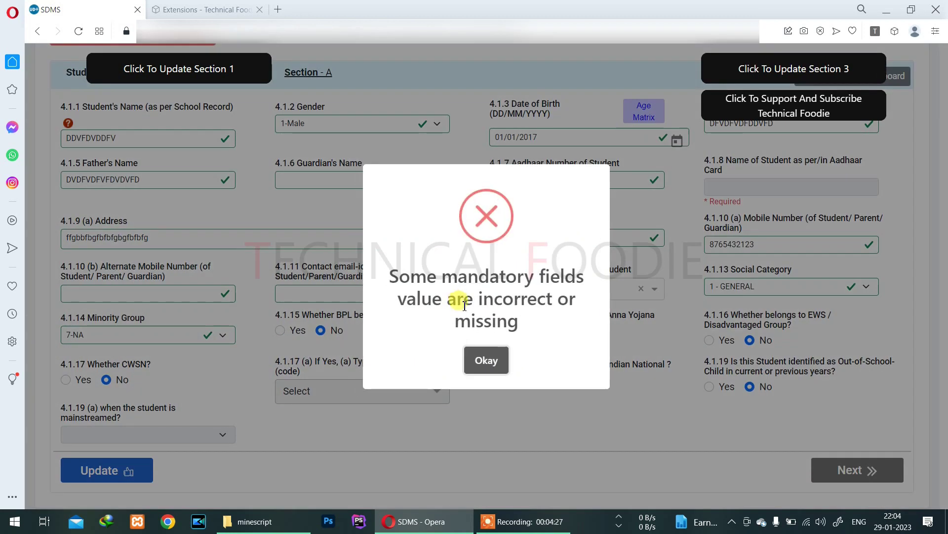
click(485, 361)
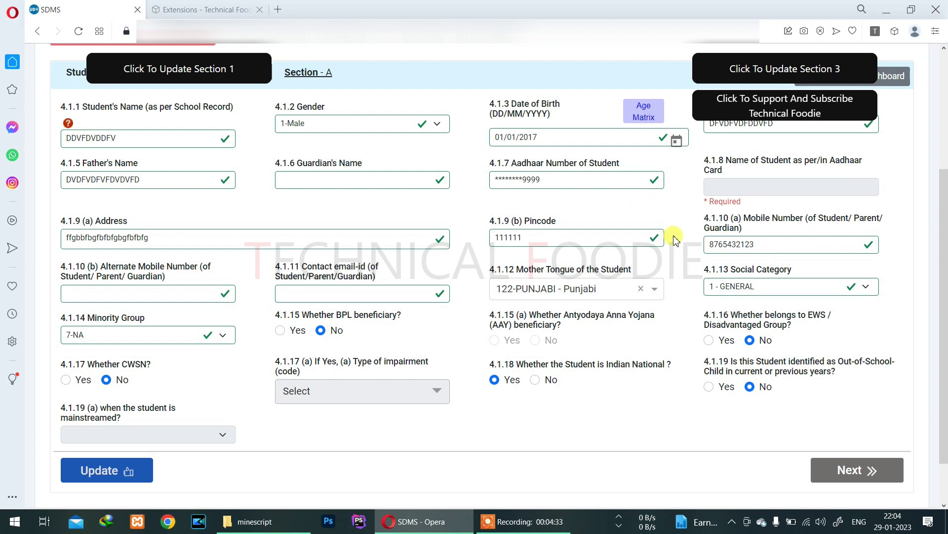
- Check the Aadhaar number field and the required name as per Aadhaar card field
scroll(675, 240, up, 2)
click(645, 245)
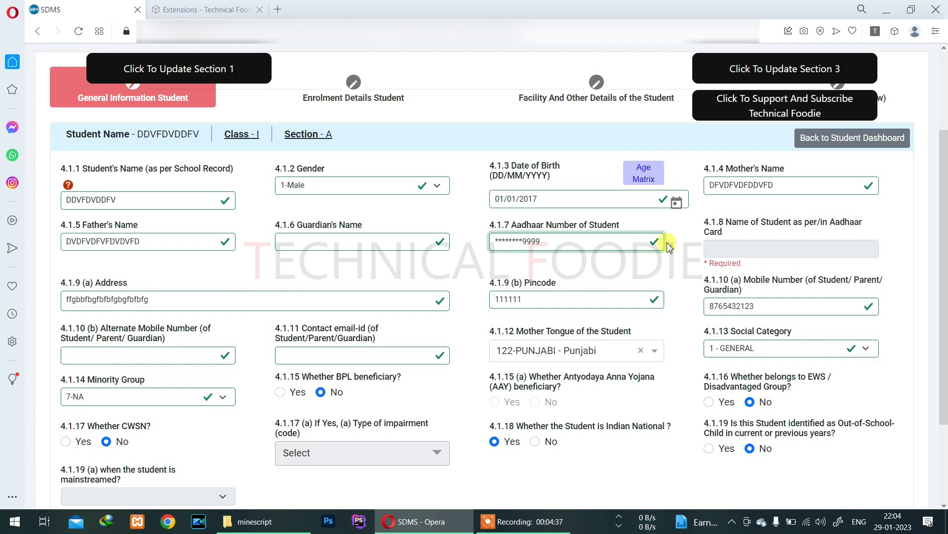
click(734, 262)
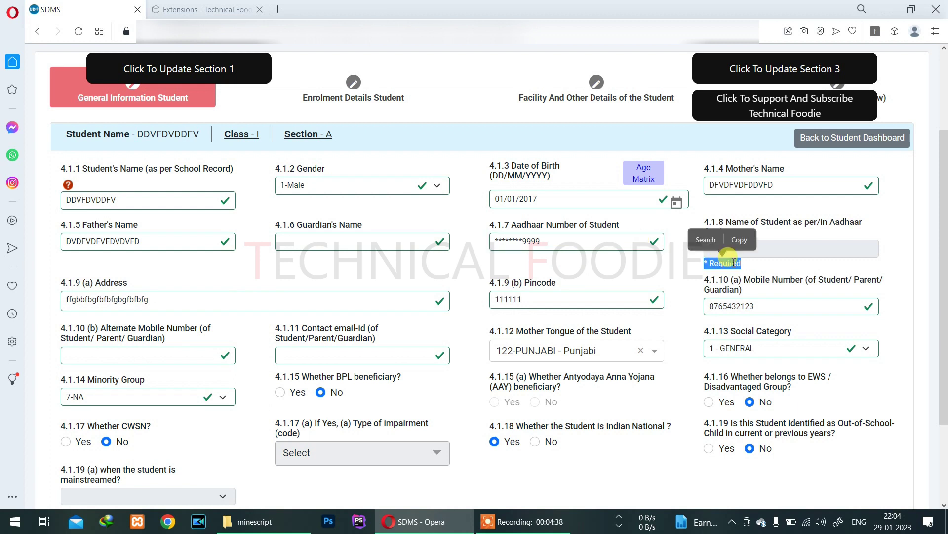
double_click(771, 222)
click(666, 270)
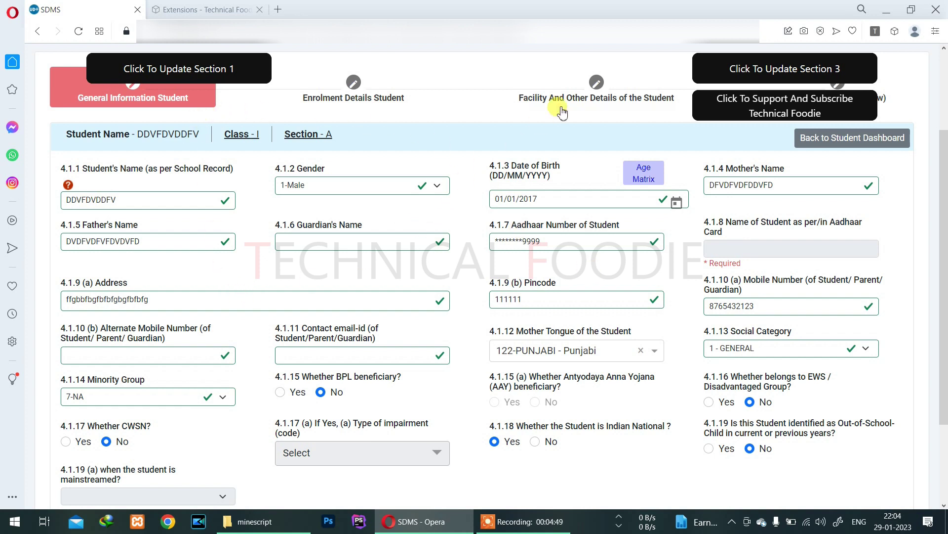
- Reopen the student's record from the school dashboard through Class I, Section A, and show its General Information section
click(584, 97)
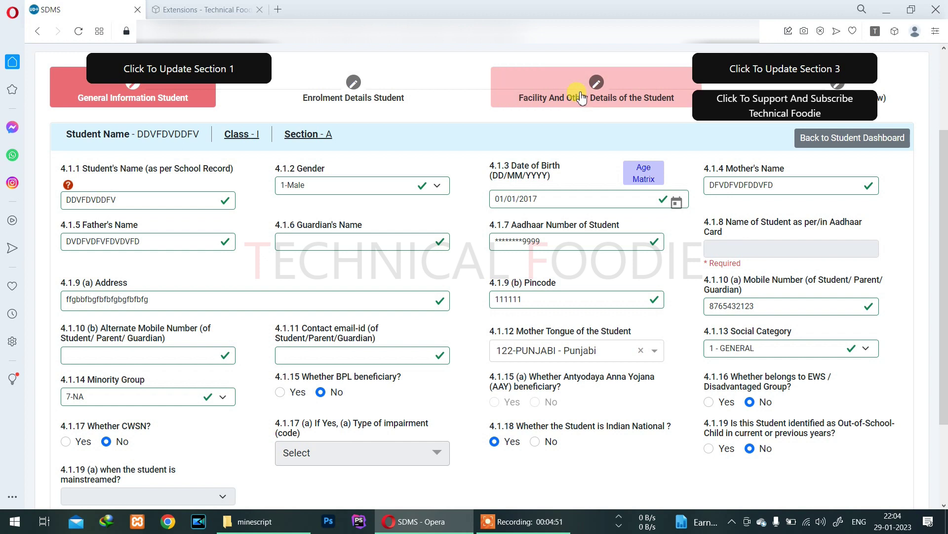
click(596, 82)
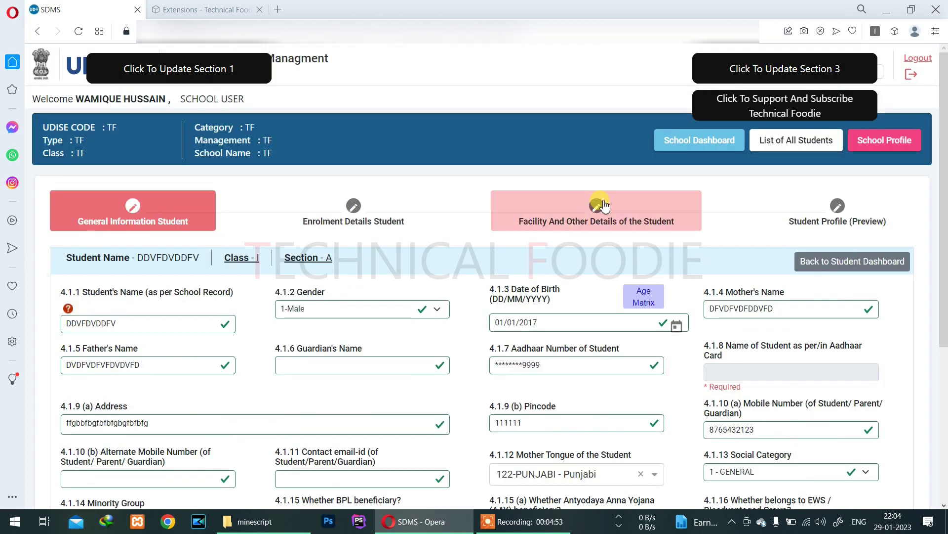
click(676, 145)
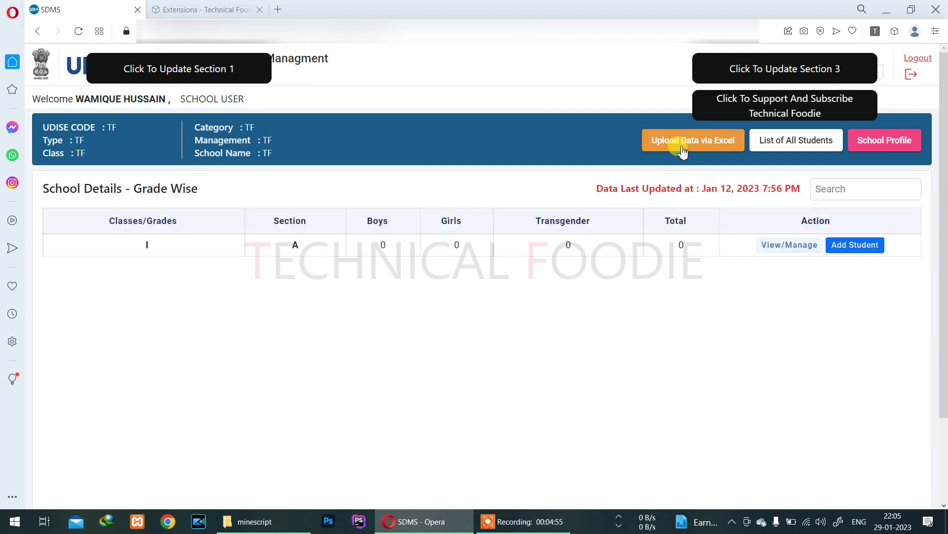
click(770, 257)
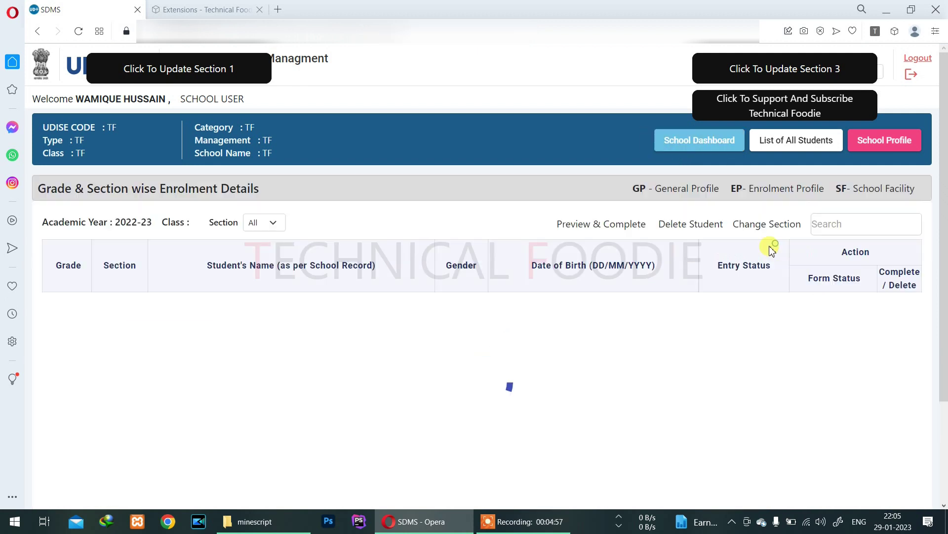
click(775, 309)
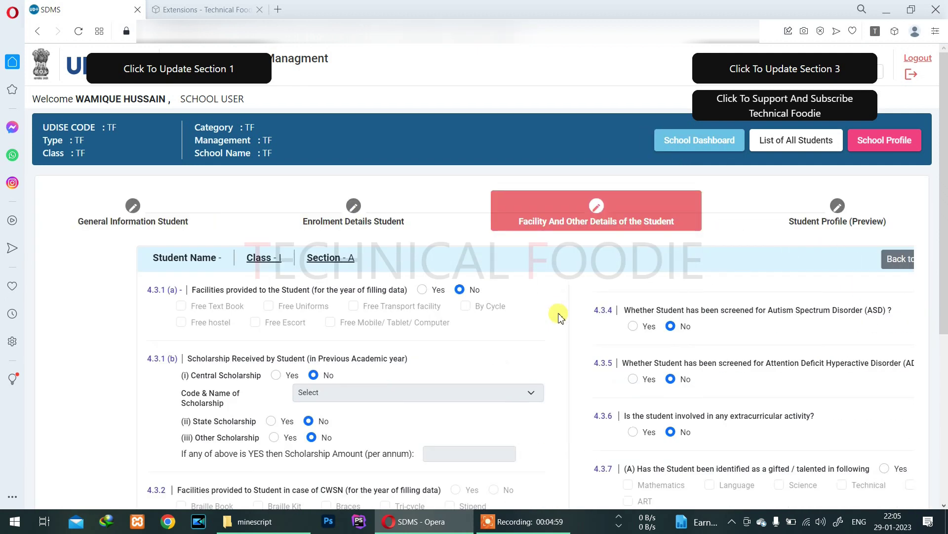
click(197, 217)
- Update the student's general information and continue to the enrolment details
scroll(439, 340, down, 5)
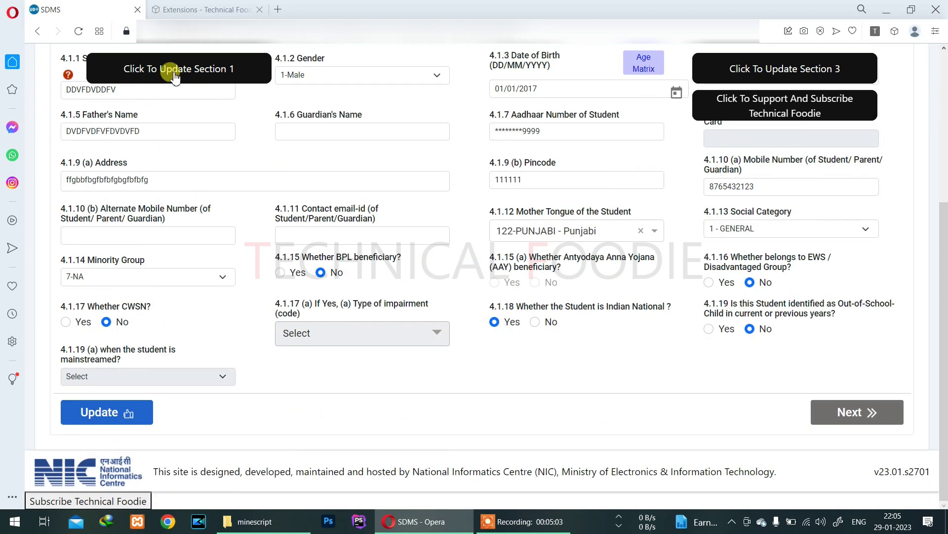
click(118, 412)
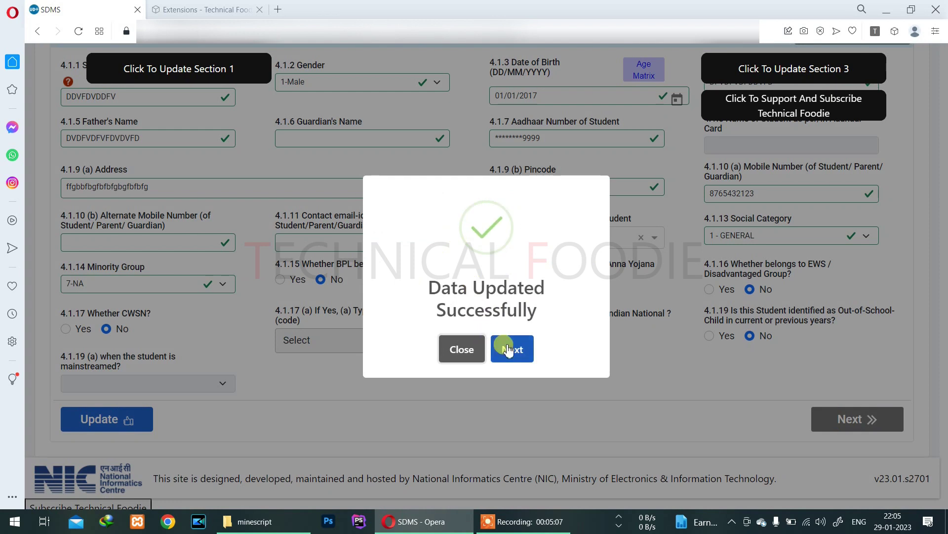
click(508, 350)
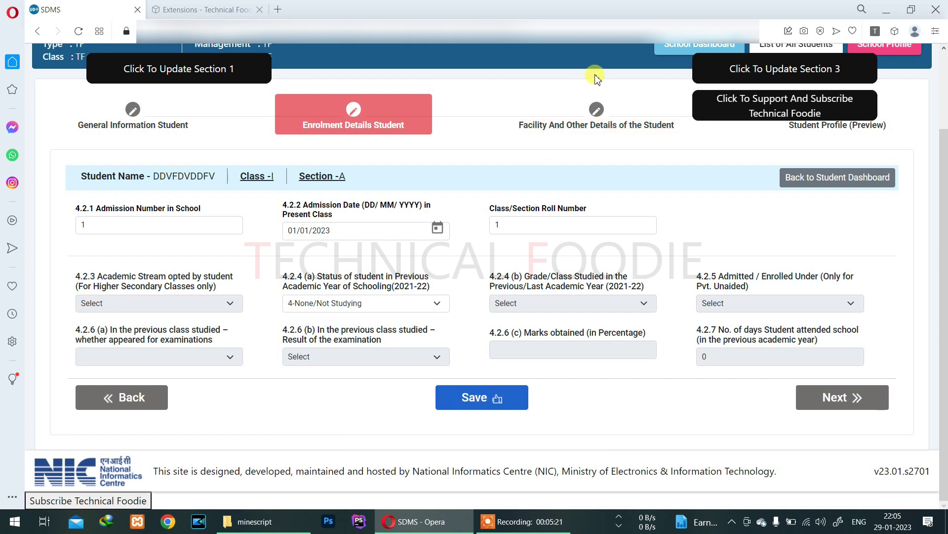
- Proceed to the Facility and Other Details section and review its questions 4.3.1 to 4.3.8
click(828, 399)
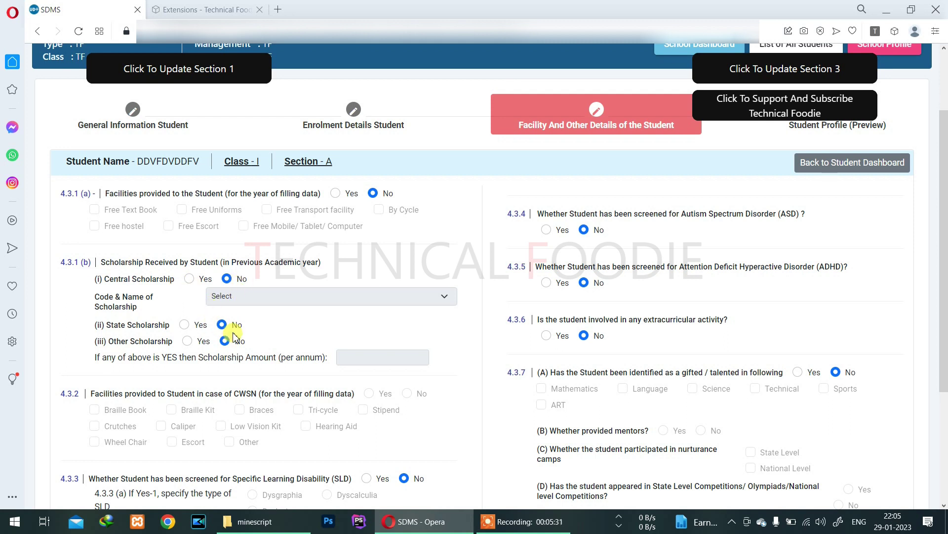
scroll(232, 341, down, 1)
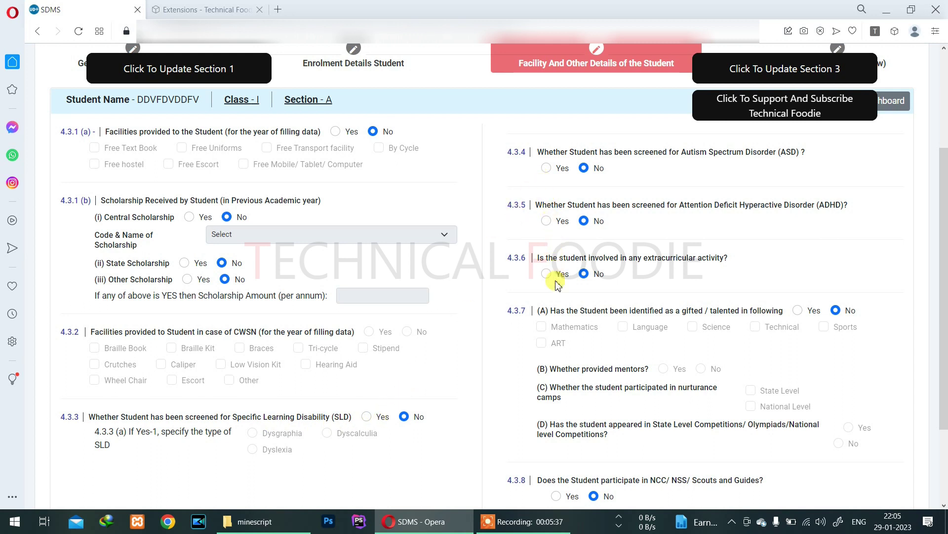
scroll(522, 399, down, 1)
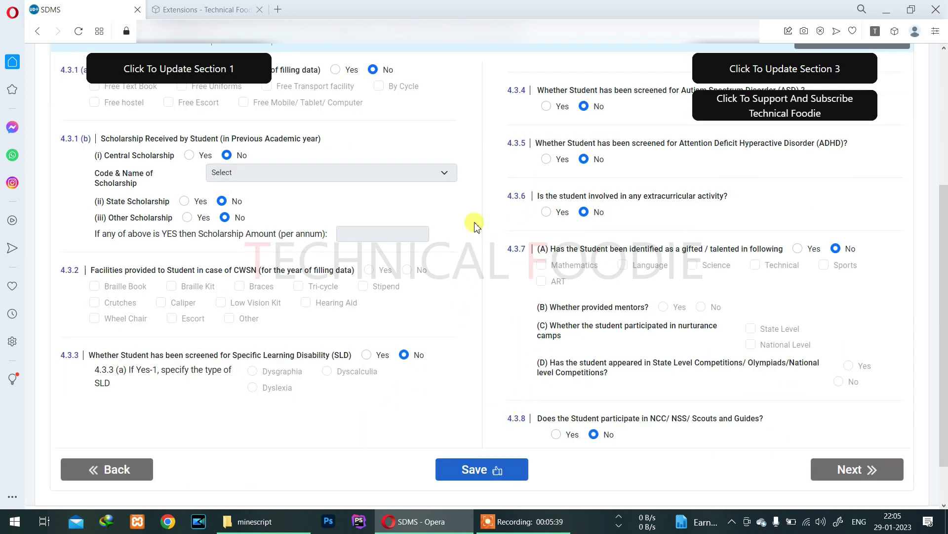
scroll(476, 225, up, 1)
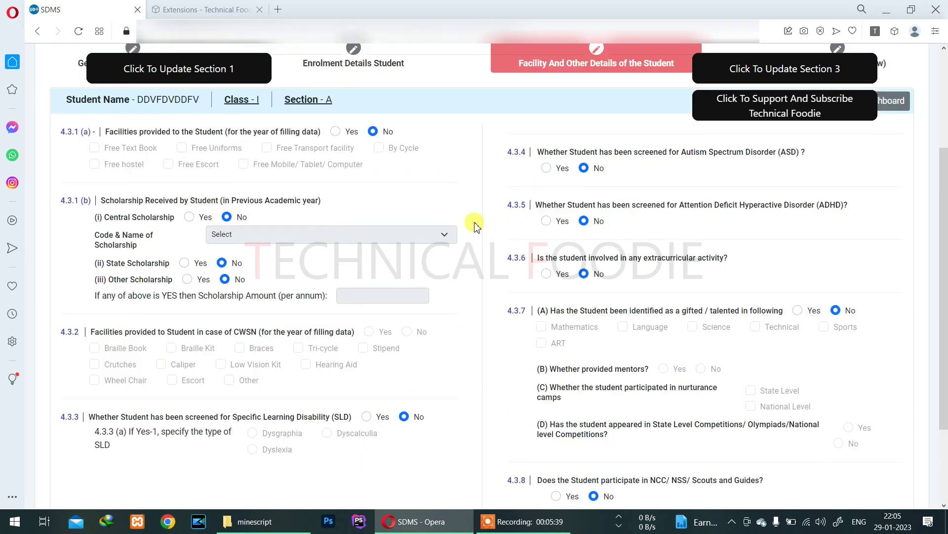
- Answer Yes to student facilities (4.3.1 a), the Central, State and Other Scholarship questions, and Specific Learning Disability screening (4.3.3)
click(336, 131)
click(189, 231)
click(185, 278)
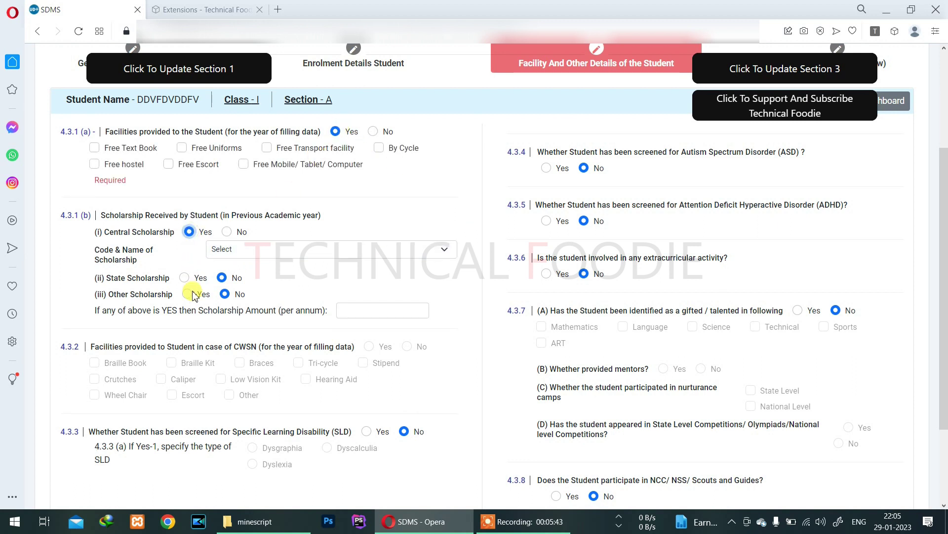
click(188, 294)
scroll(223, 331, down, 1)
click(366, 369)
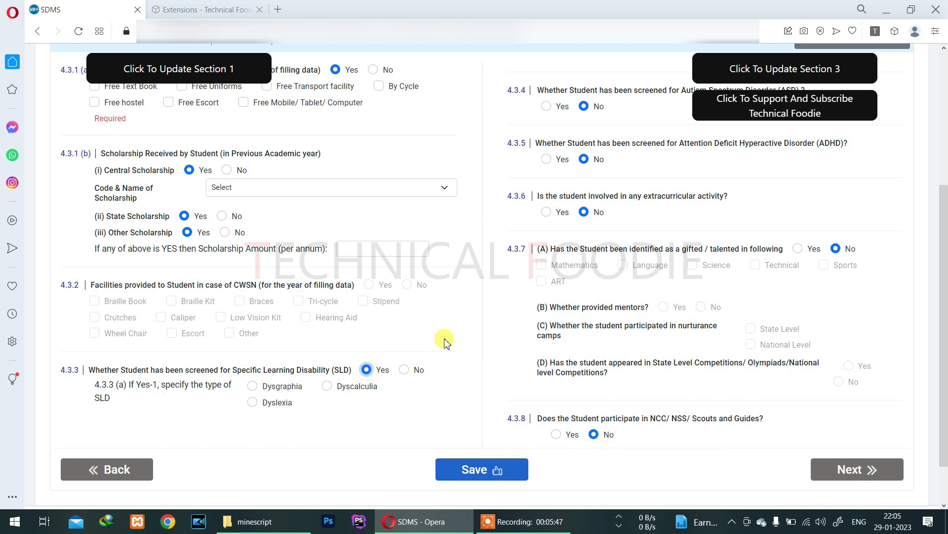
- Answer Yes to the ASD, ADHD, extracurricular activity, gifted/talented and NCC/NSS/Scouts questions in 4.3.4 to 4.3.8
scroll(446, 341, up, 2)
click(547, 229)
click(547, 282)
click(548, 334)
scroll(506, 333, down, 1)
click(798, 310)
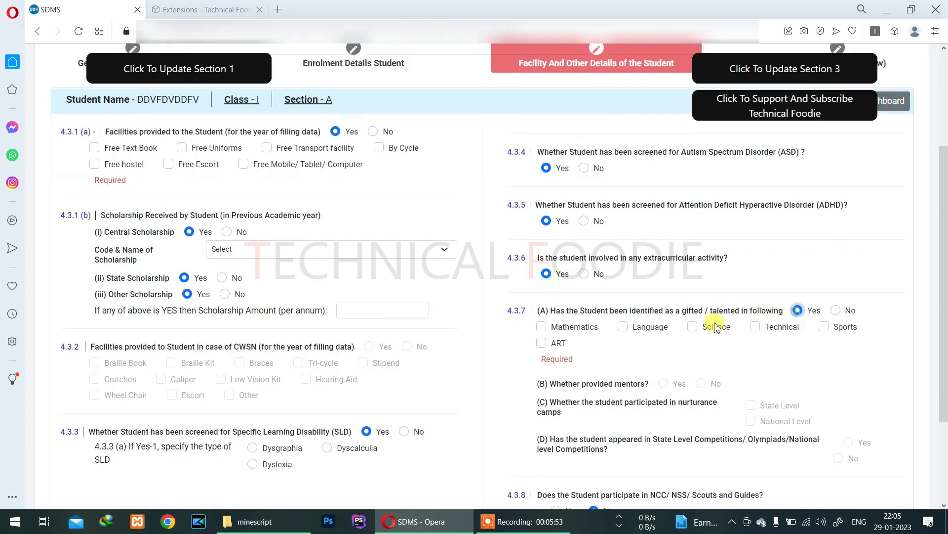
scroll(692, 336, down, 2)
click(556, 387)
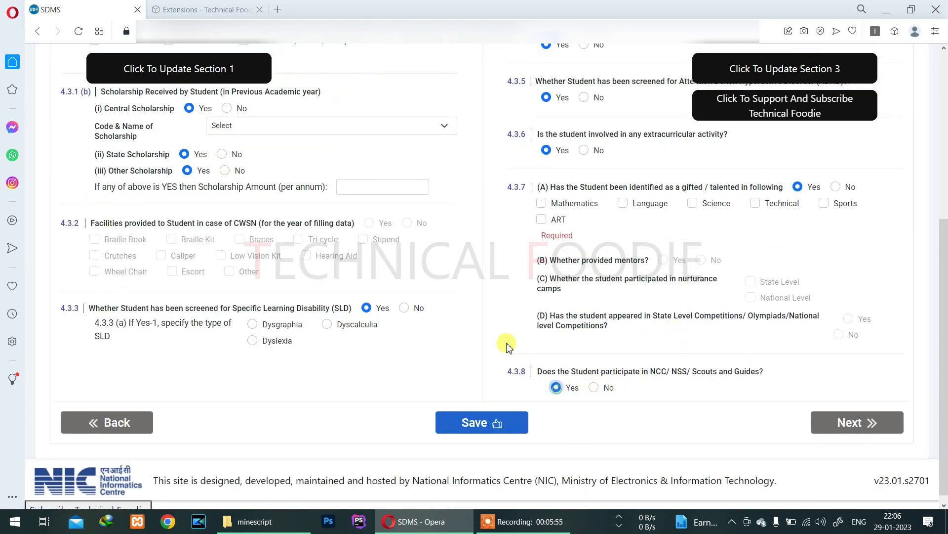
scroll(487, 304, up, 3)
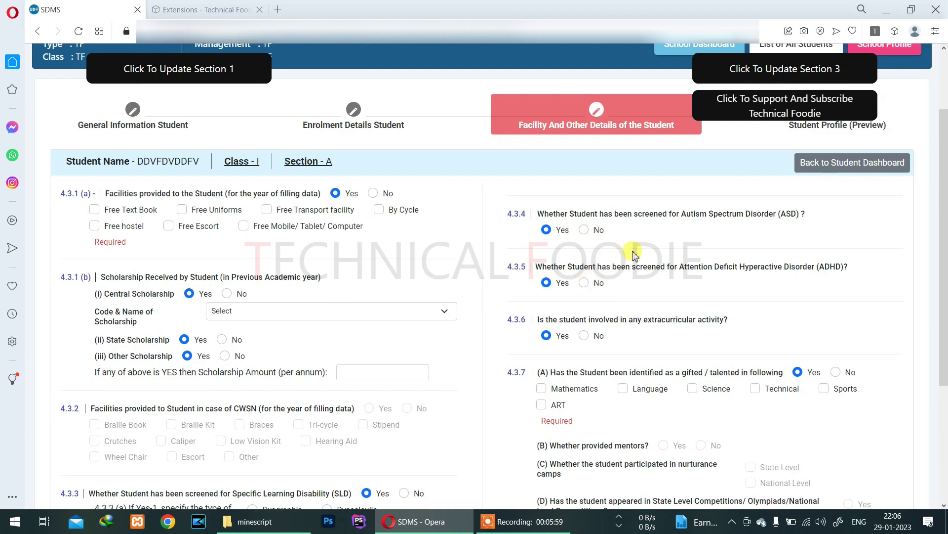
- Fill the Facility and Other Details section with the extension's Section 3 default answers, save it and close the confirmation
scroll(499, 353, down, 3)
scroll(500, 354, up, 3)
click(763, 81)
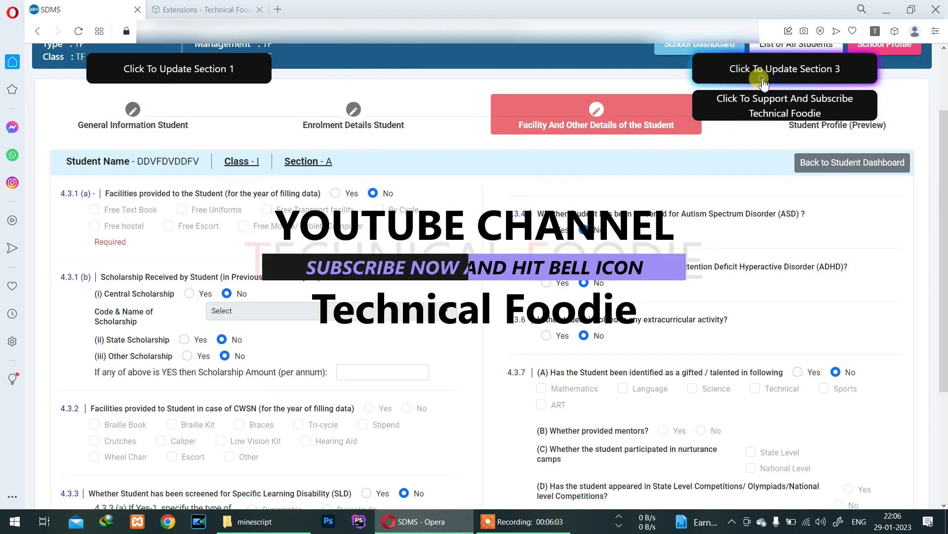
scroll(451, 372, down, 3)
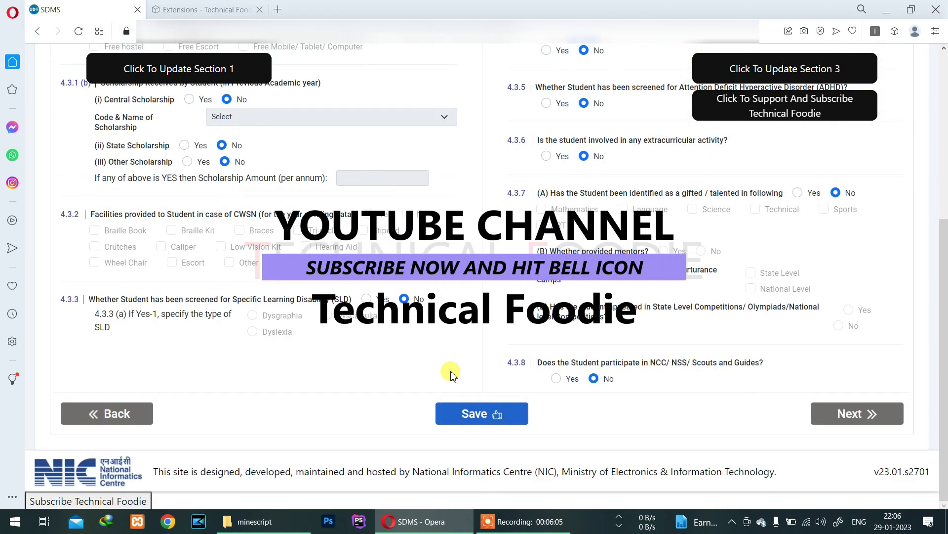
click(477, 415)
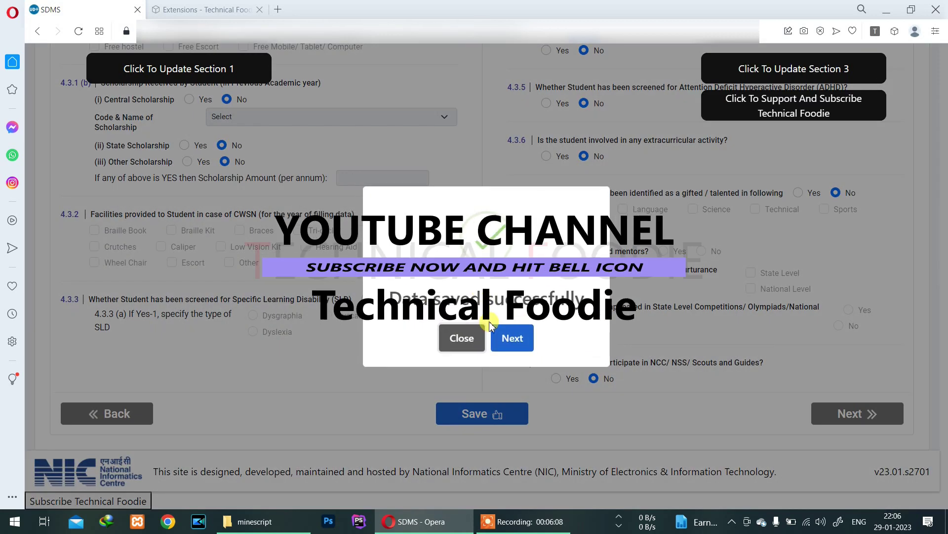
click(461, 337)
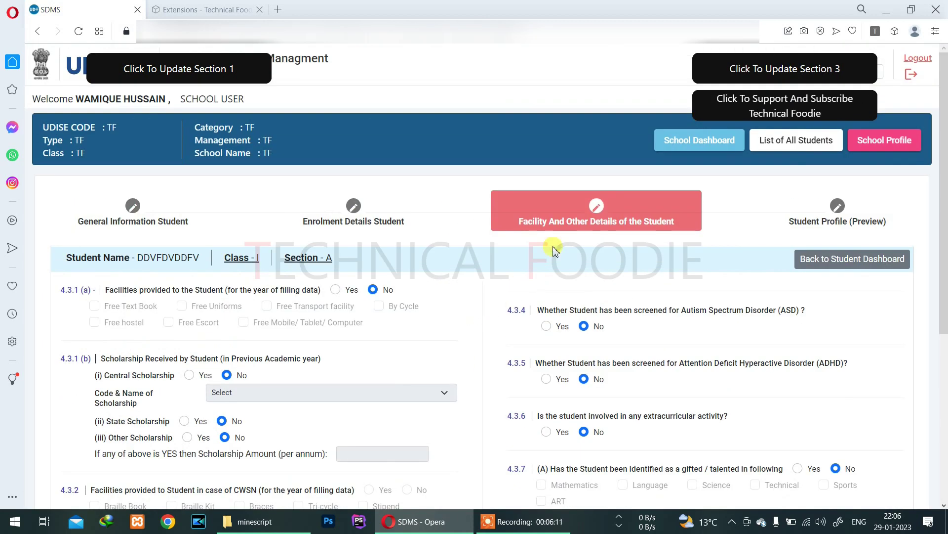
- Start adding a new student to Class I, Section A from the school dashboard and look over the General Information form
click(672, 150)
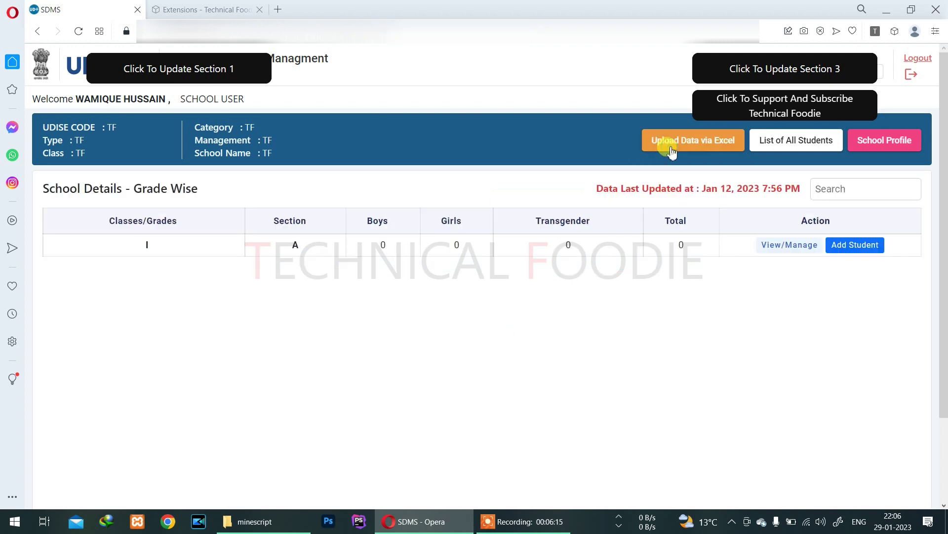
click(844, 245)
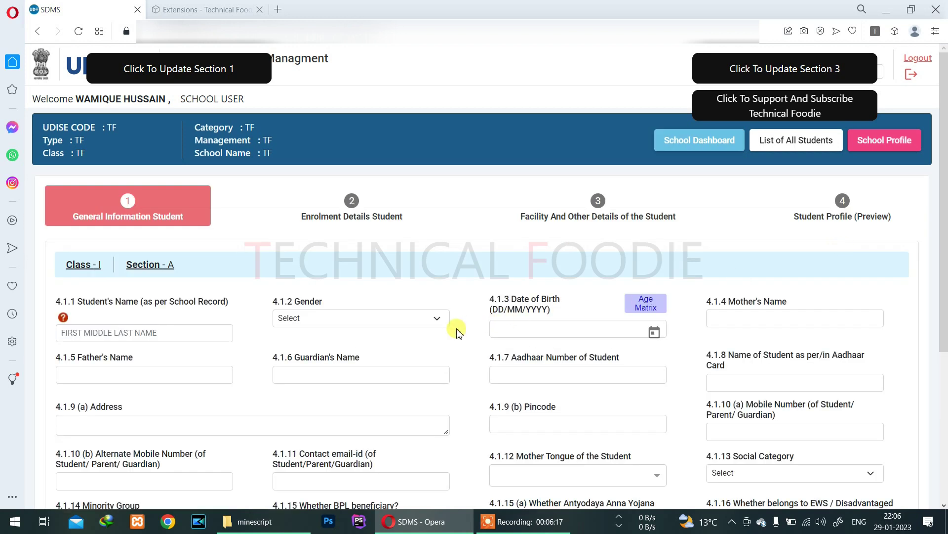
scroll(477, 361, down, 5)
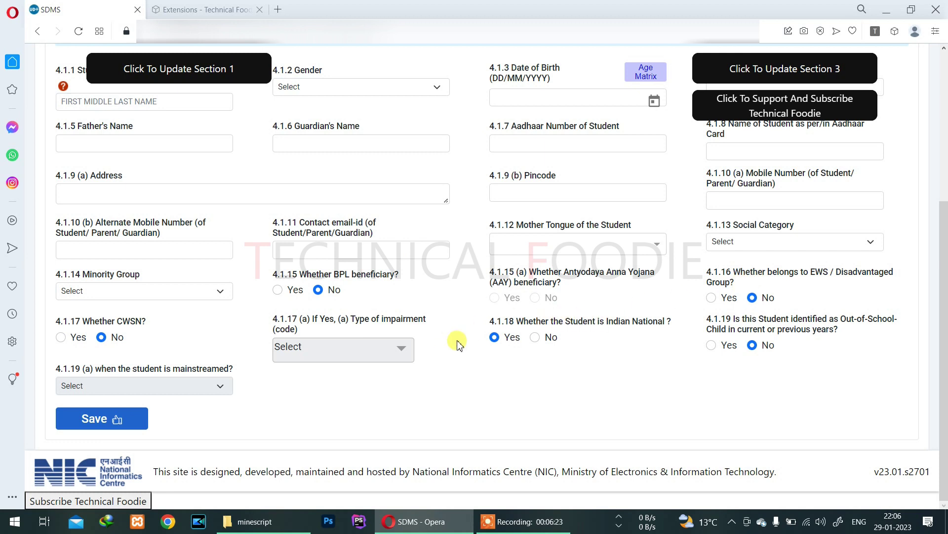
scroll(457, 343, up, 4)
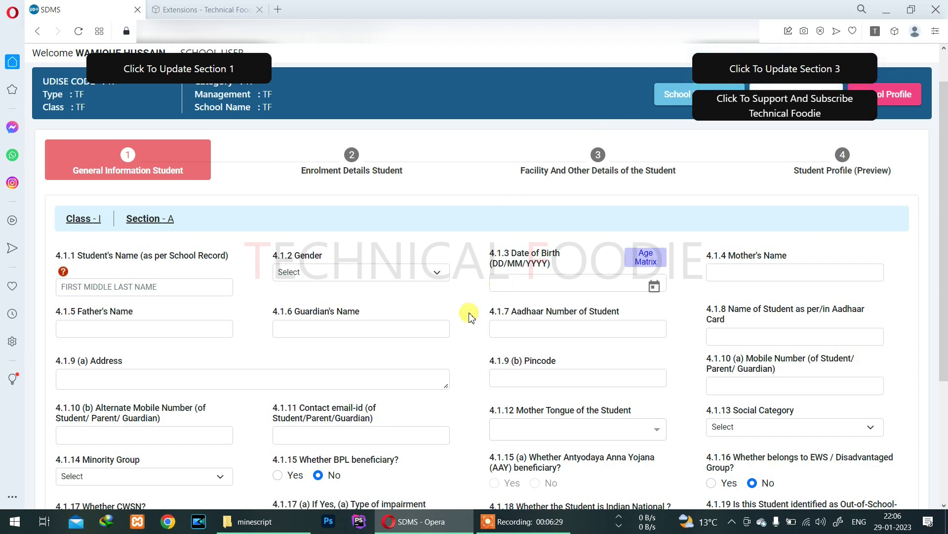
scroll(471, 317, down, 1)
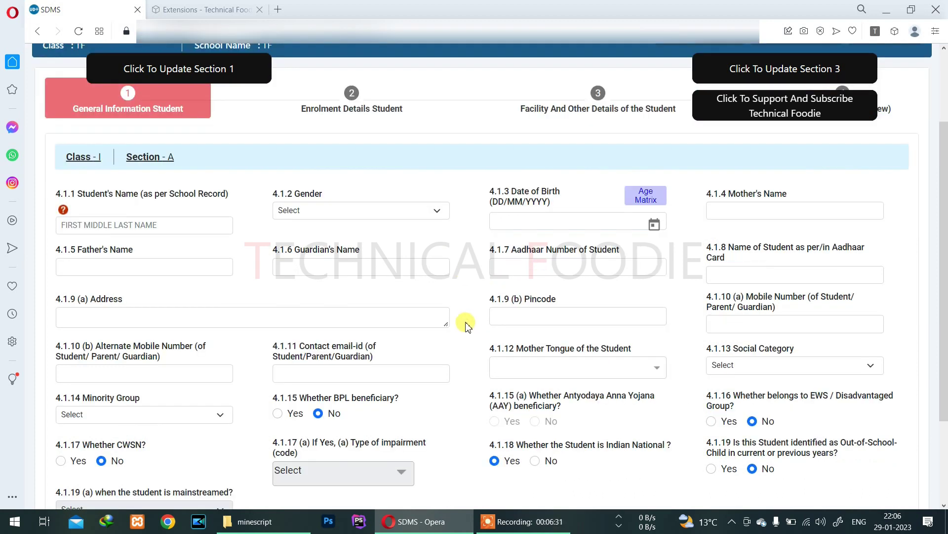
scroll(467, 324, up, 2)
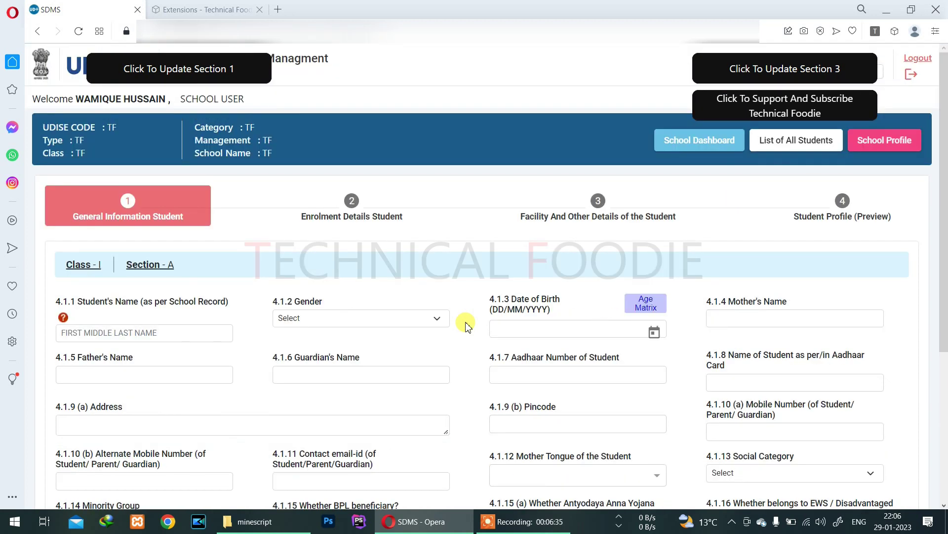
scroll(467, 323, down, 1)
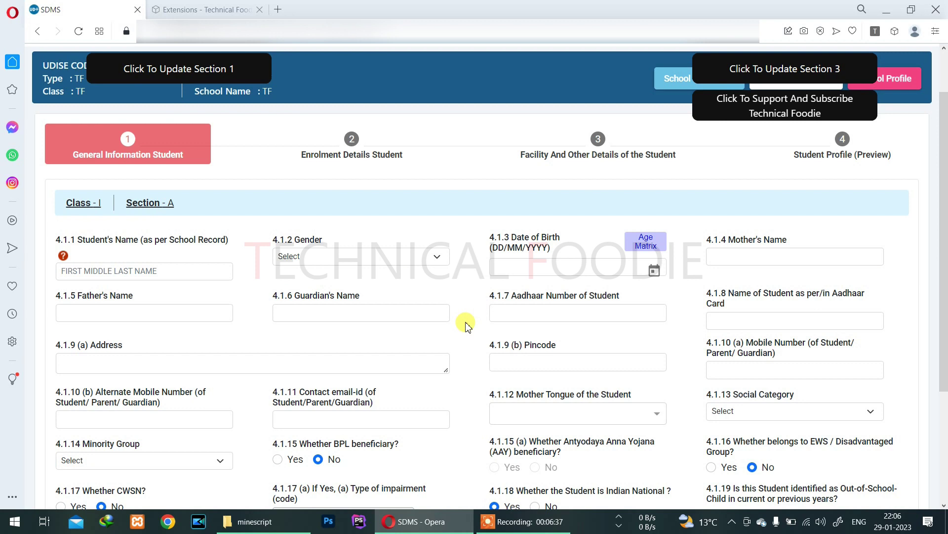
- Enter a 12-digit Aadhaar number for the new student in field 4.1.7
click(500, 313)
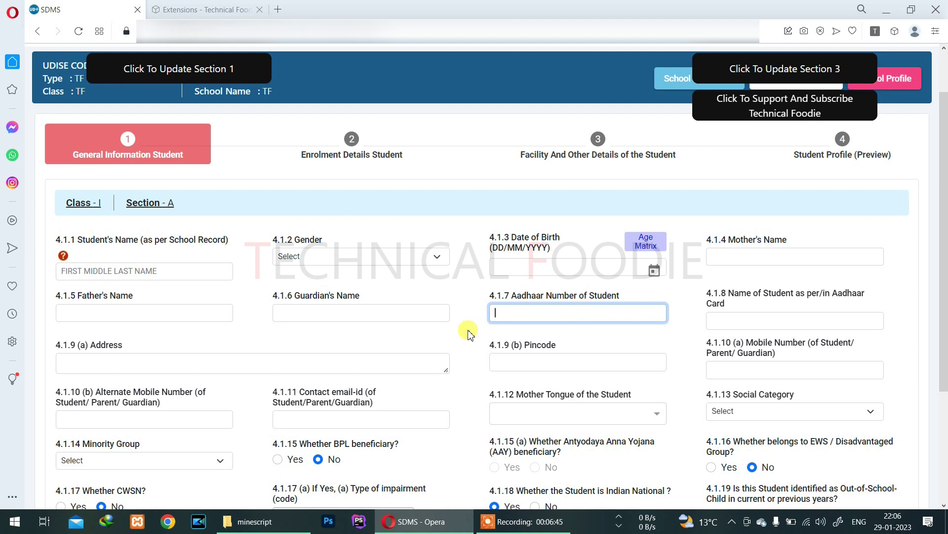
text(99)
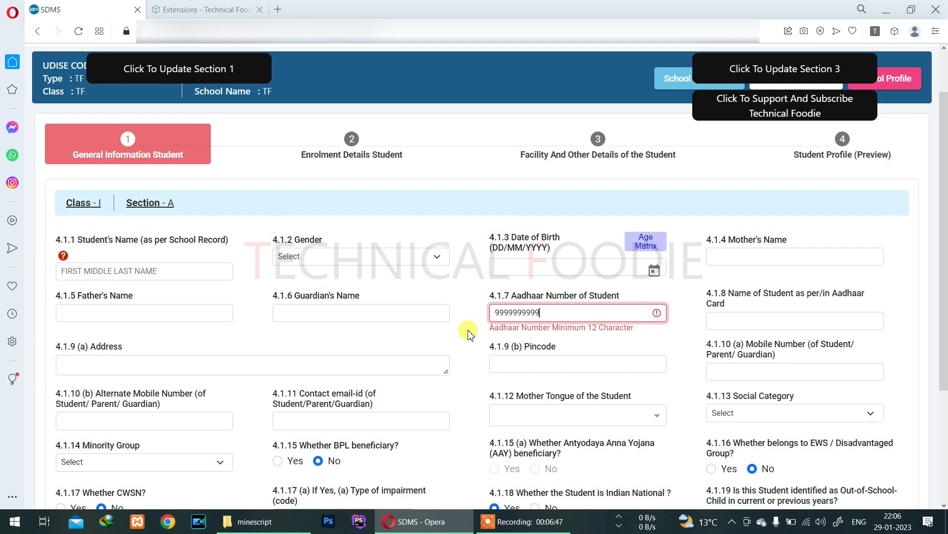
text(99)
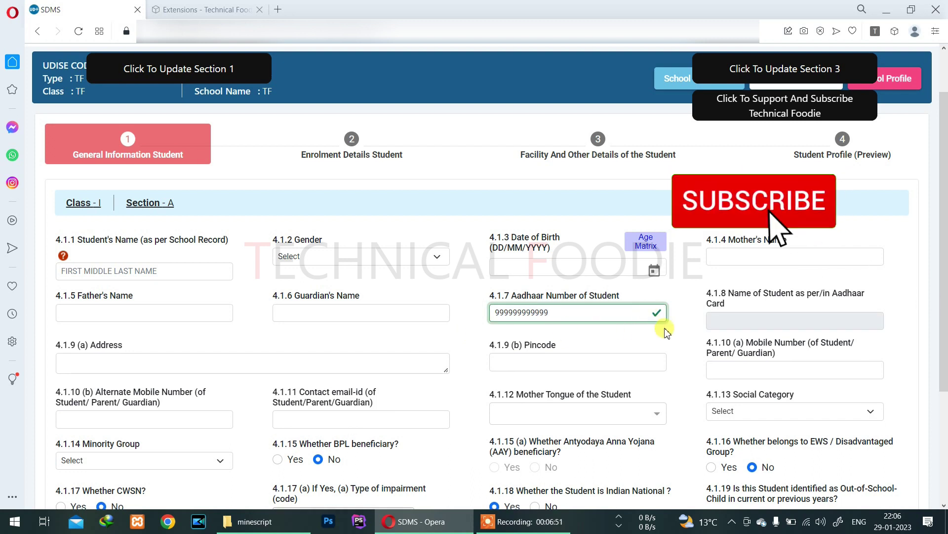
- Check the label and entry of the Aadhaar Number of Student field
drag(479, 293, 675, 322)
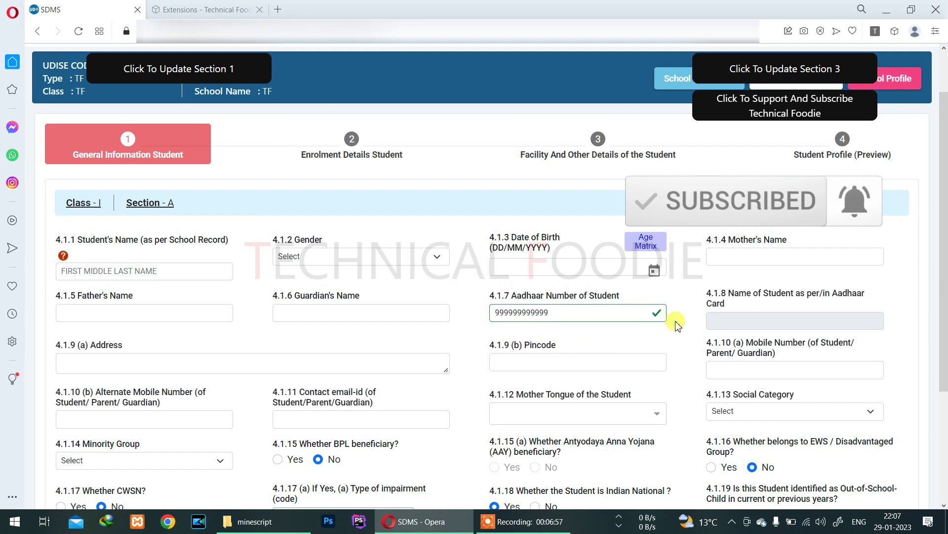
click(482, 301)
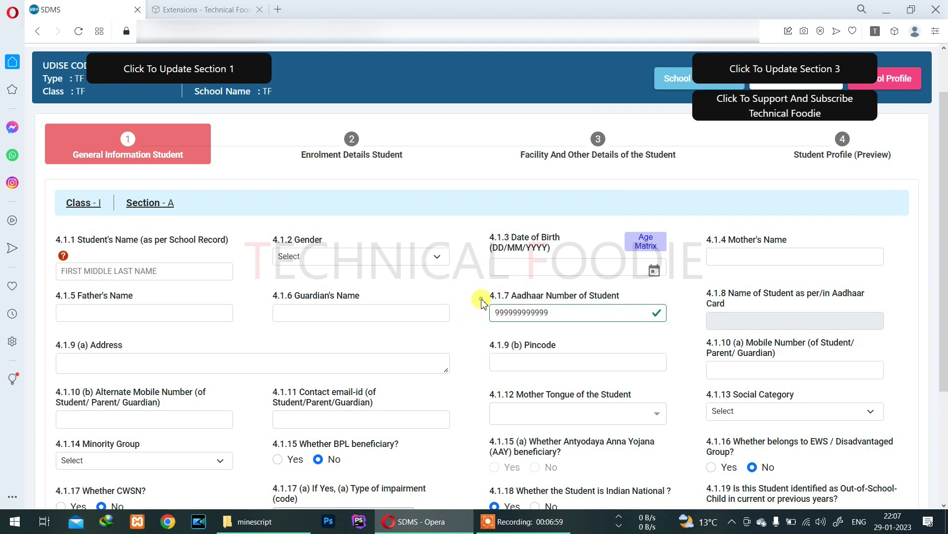
drag(493, 300, 582, 321)
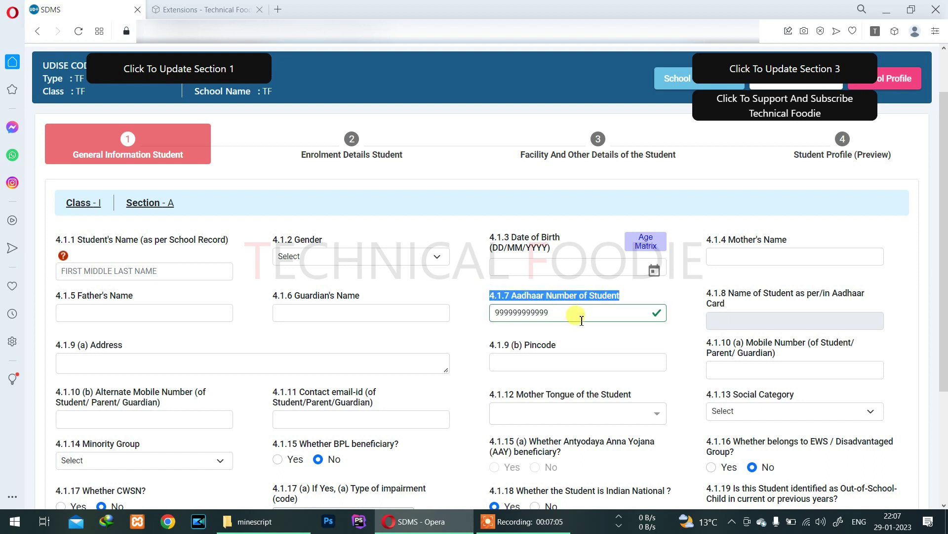
double_click(564, 313)
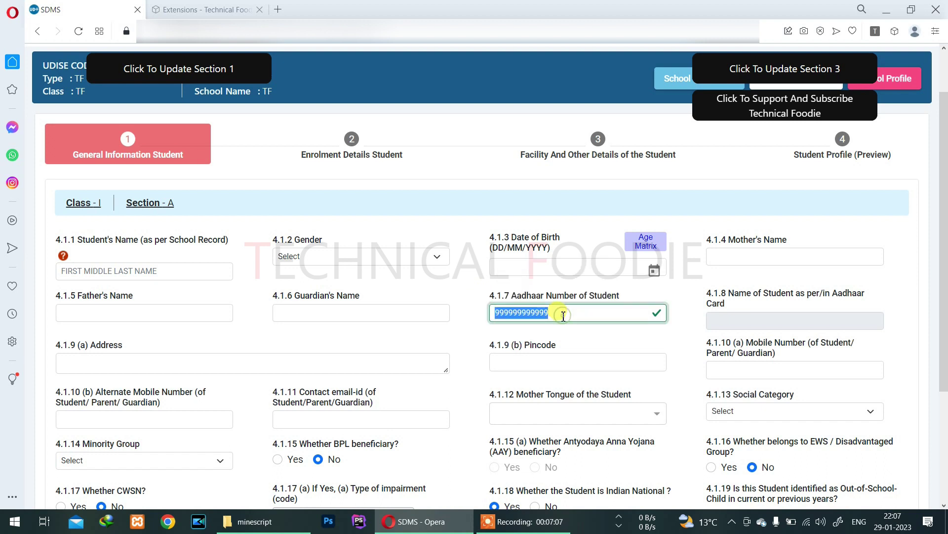
click(533, 305)
triple_click(533, 298)
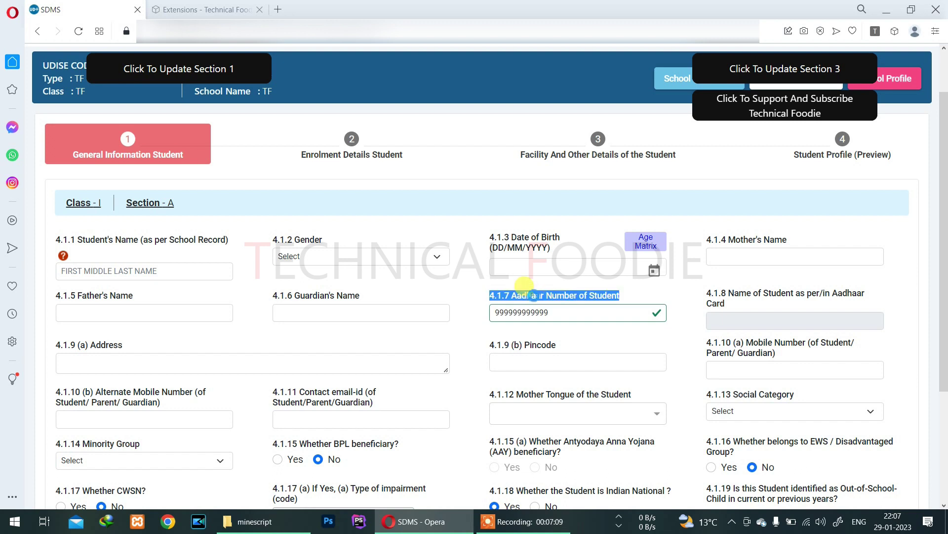
click(475, 326)
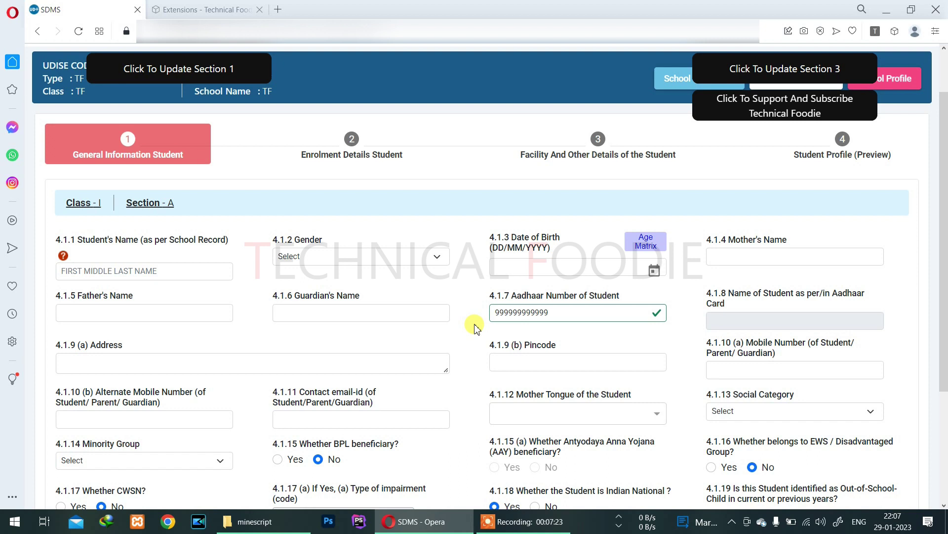
- Open the Technical Foodie YouTube channel through the extension's support and subscribe link and pause its featured video
scroll(476, 328, up, 2)
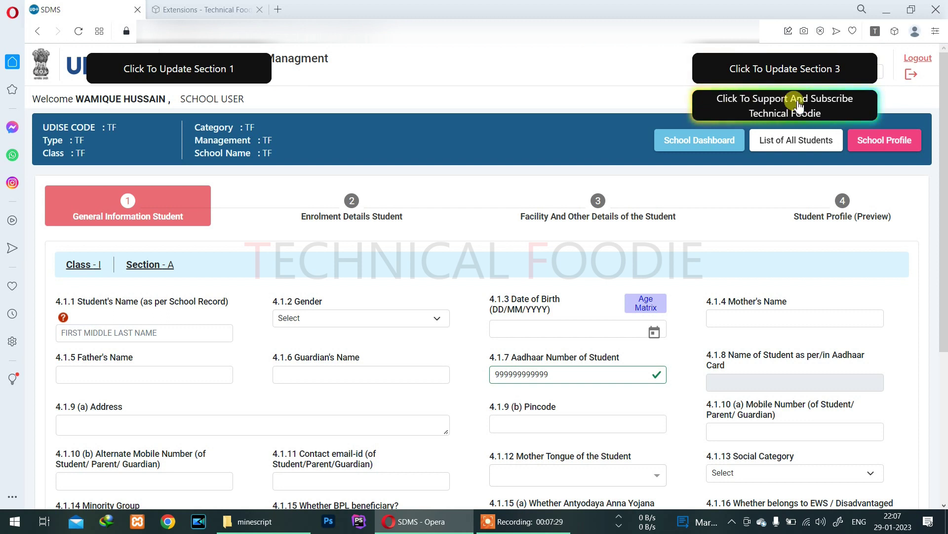
click(764, 114)
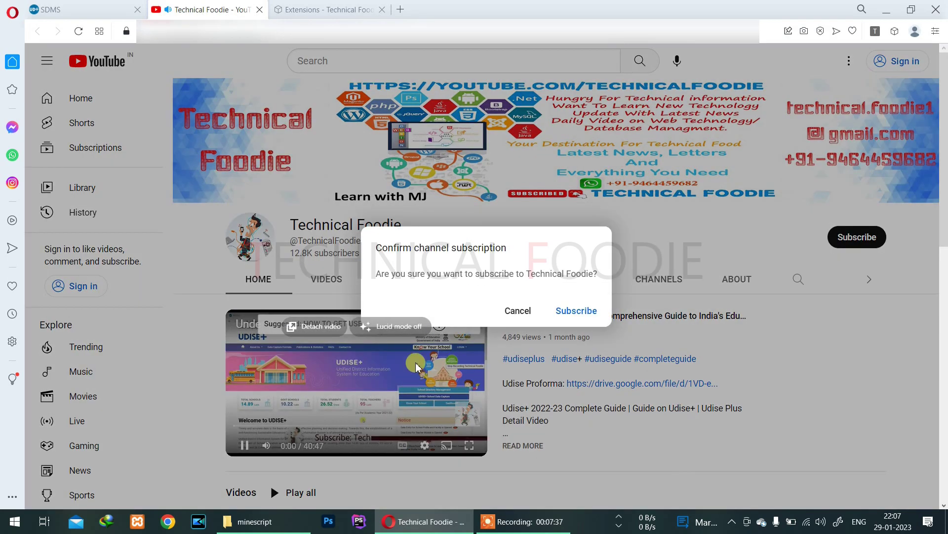
click(244, 446)
click(244, 447)
click(244, 446)
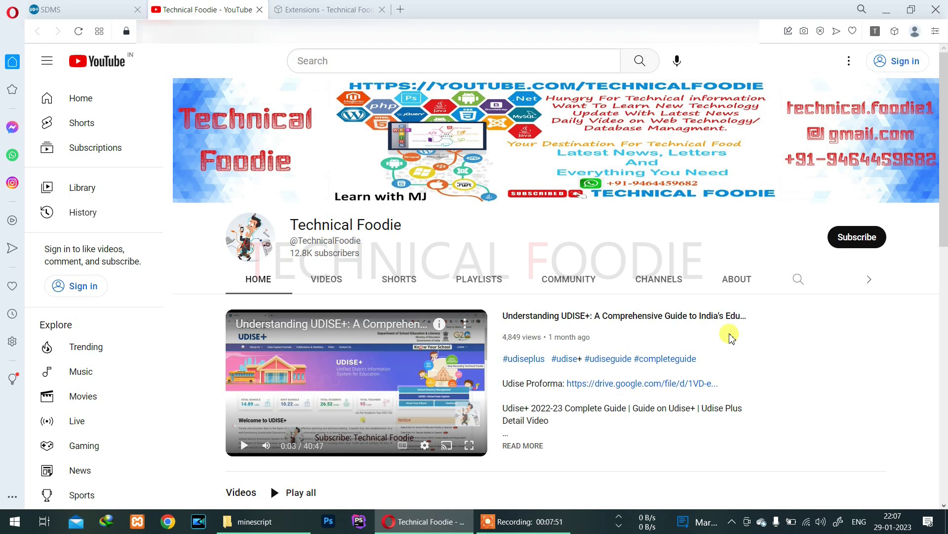
- Return to the SDMS page and review the General Information form's fields from 4.1.1 to 4.1.19
click(48, 10)
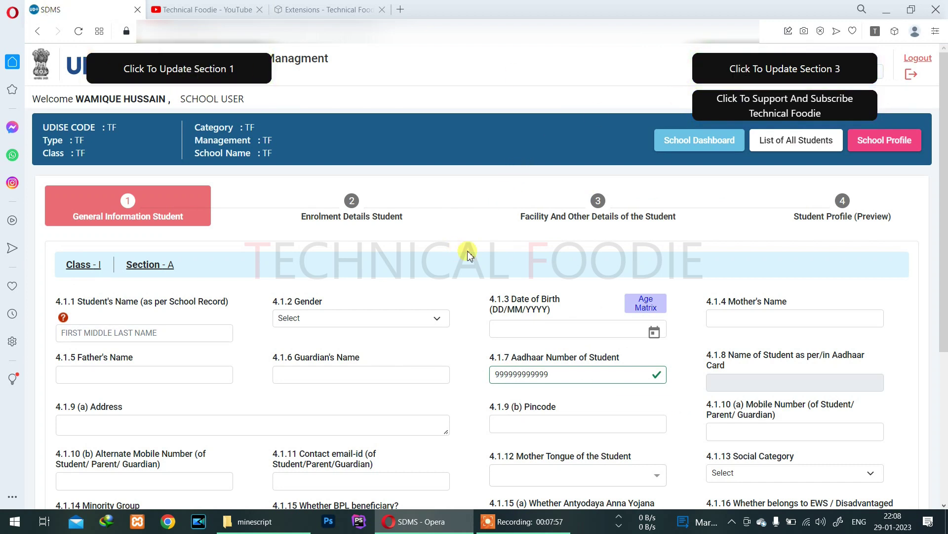
scroll(468, 286, down, 5)
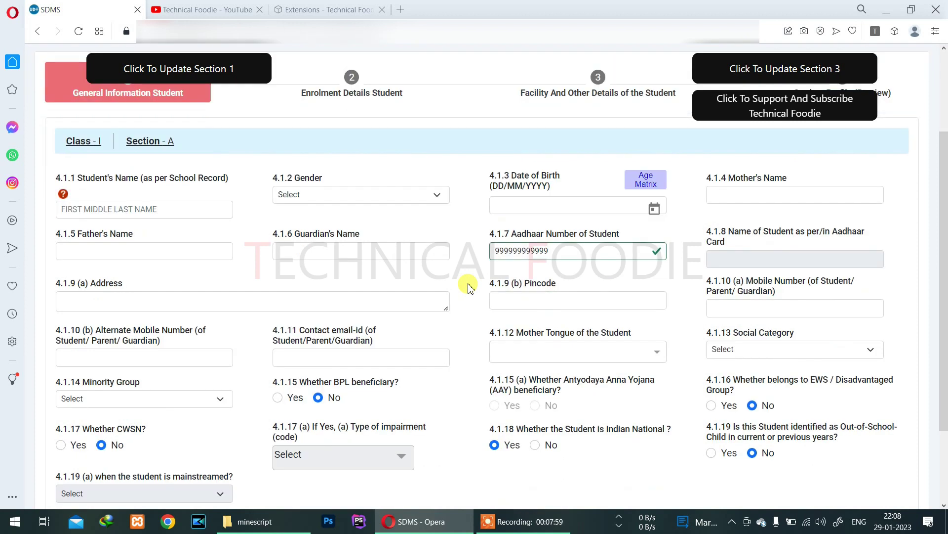
scroll(468, 285, up, 5)
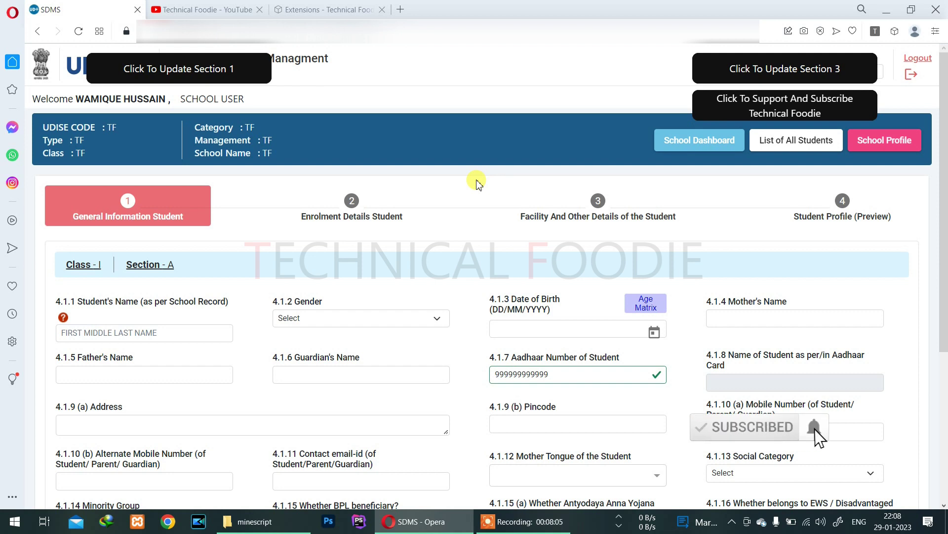
scroll(466, 214, down, 1)
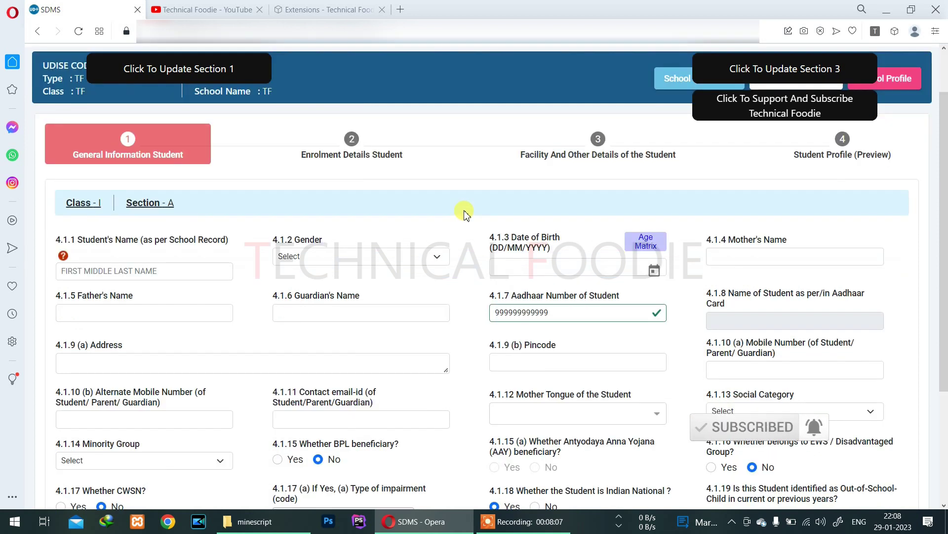
scroll(466, 214, down, 3)
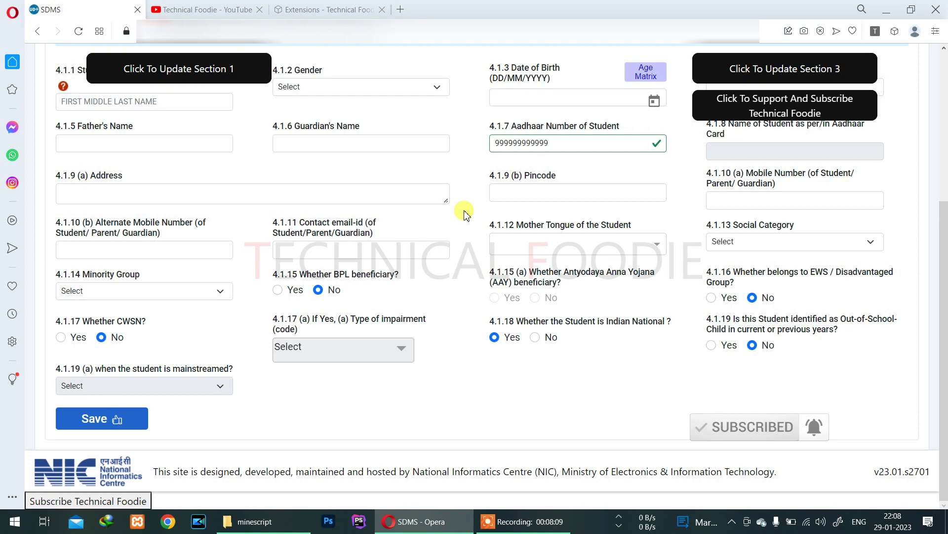